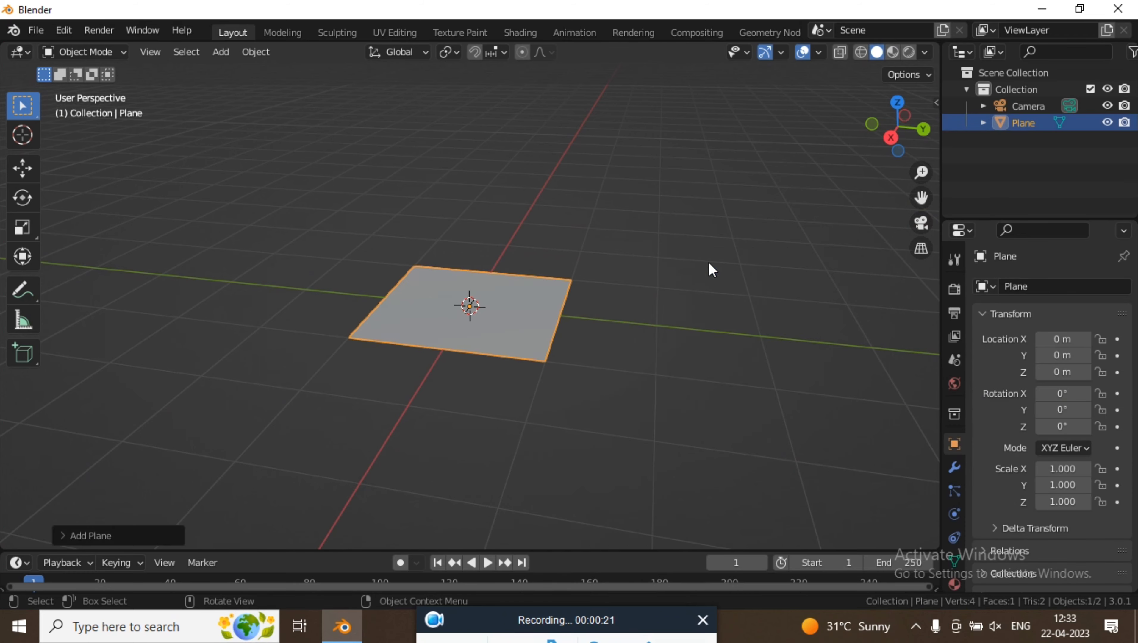
Add a Solidify modifier to the plane
mouse_move(567, 284)
middle_down()
mouse_move(518, 300)
mouse_move(548, 273)
middle_up()
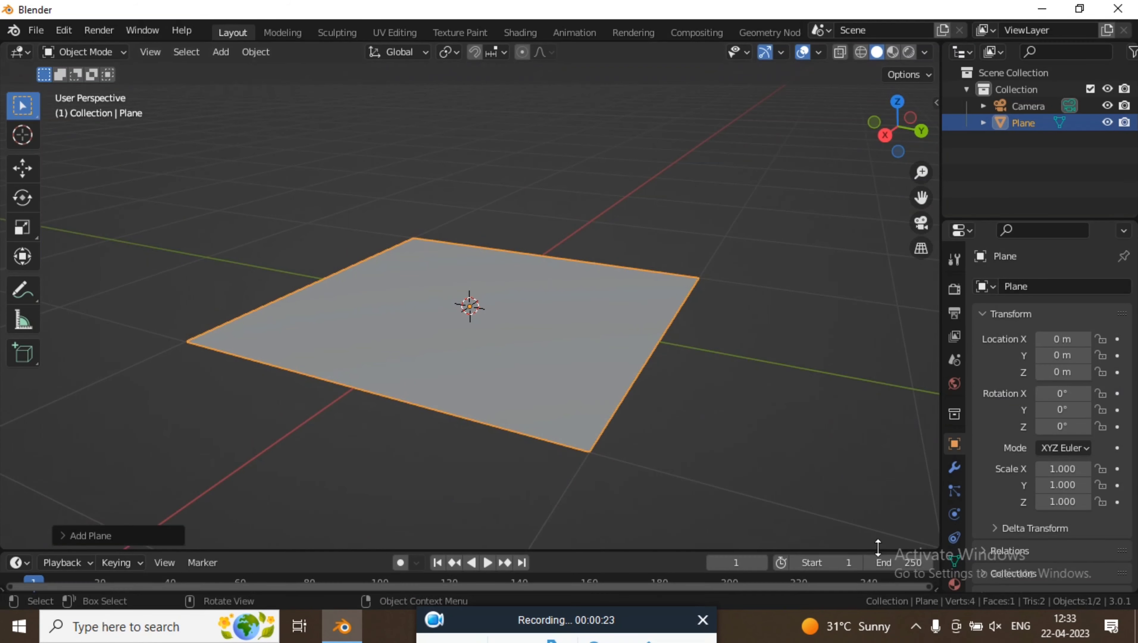
click(949, 468)
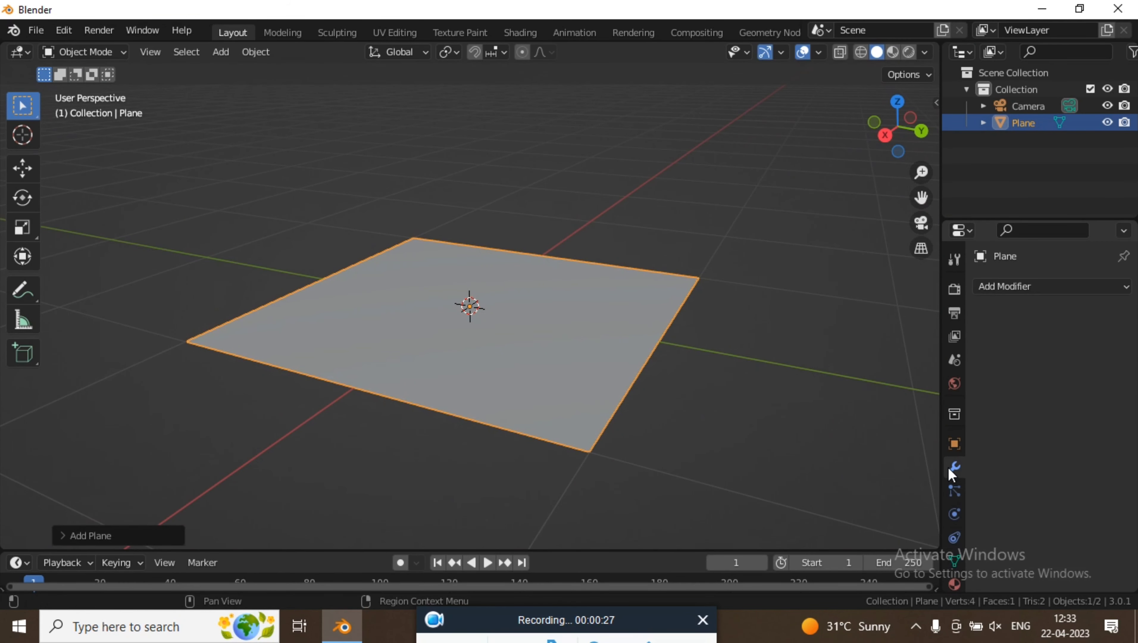
click(1026, 290)
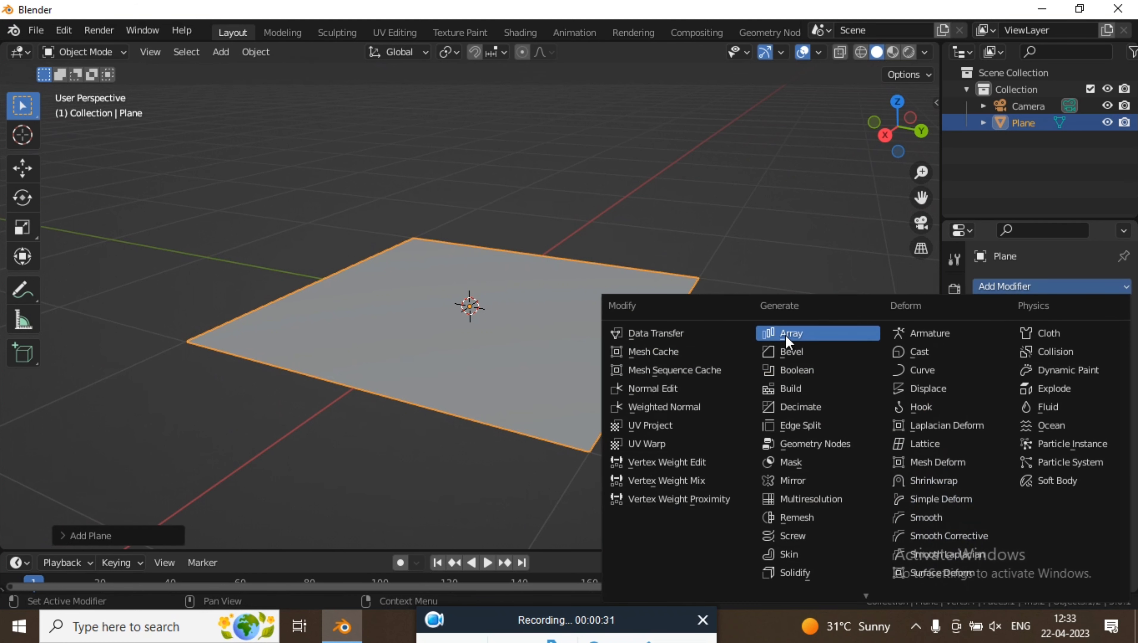
click(810, 565)
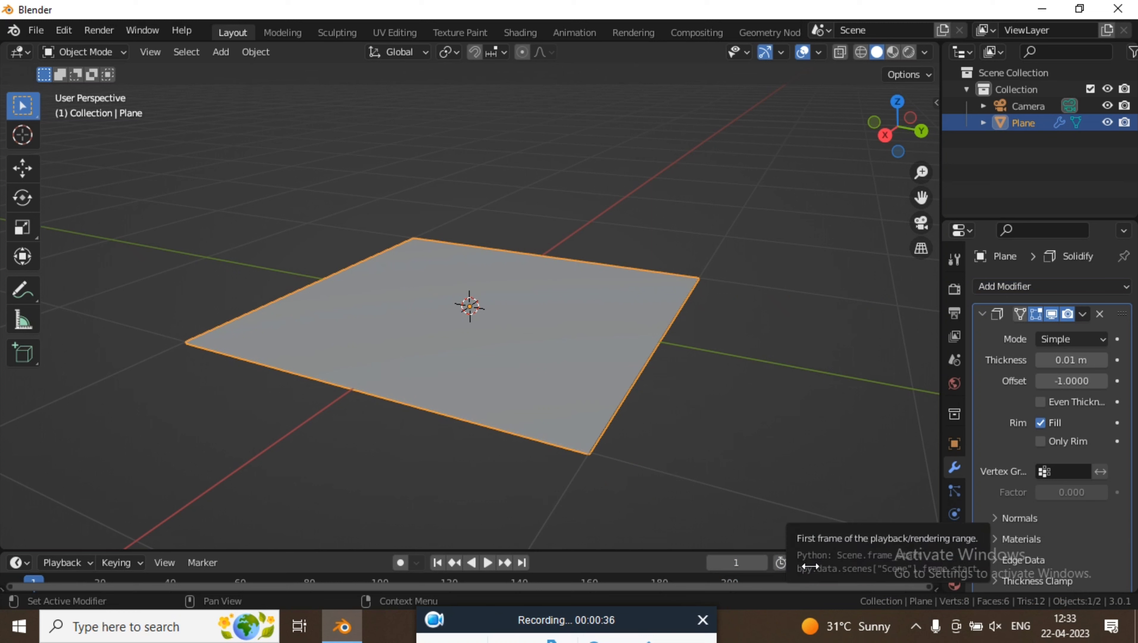
Set the plane's Solidify thickness to 0.2 m and collapse the modifier's settings
click(1074, 360)
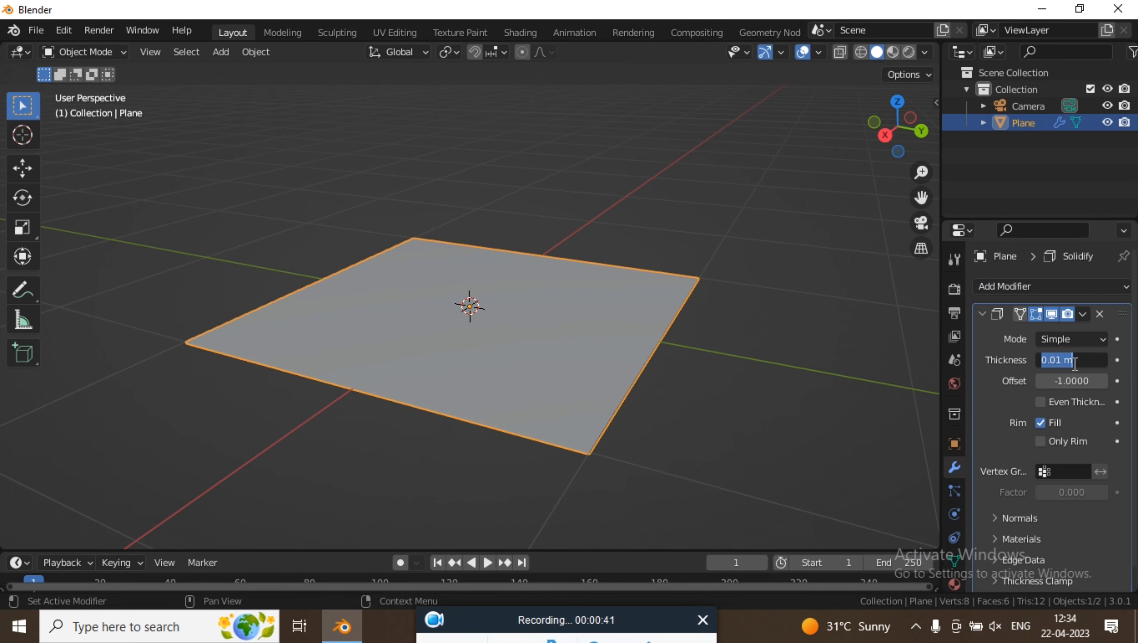
click(1085, 362)
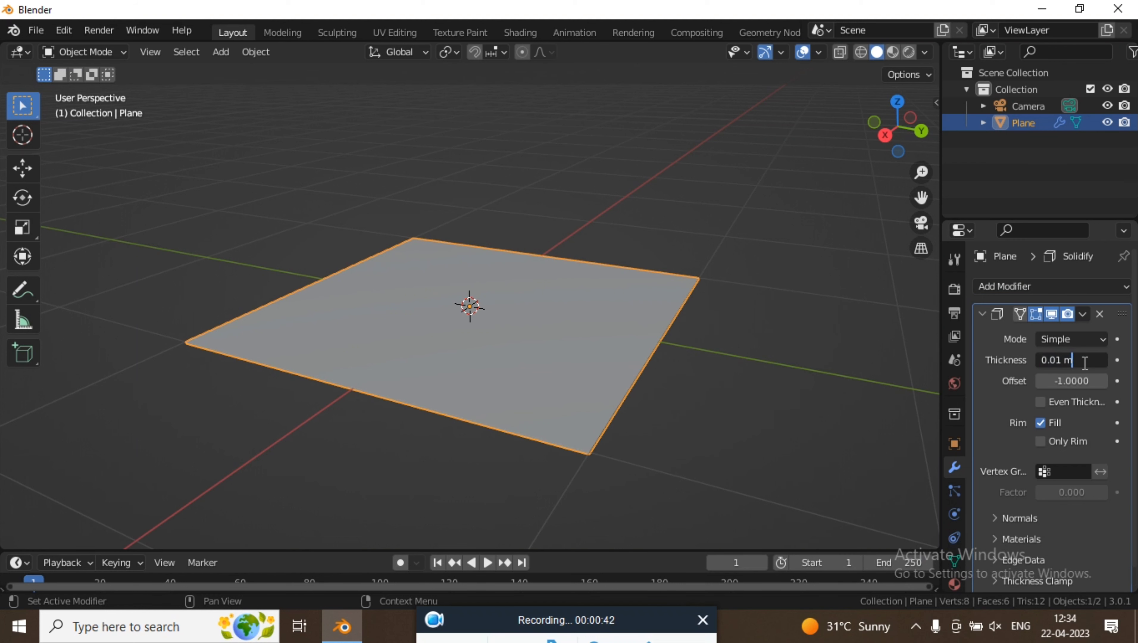
click(989, 381)
middle_drag(847, 376, 839, 350)
mouse_move(1063, 361)
mouse_down()
mouse_move(1079, 361)
mouse_move(1066, 360)
mouse_up()
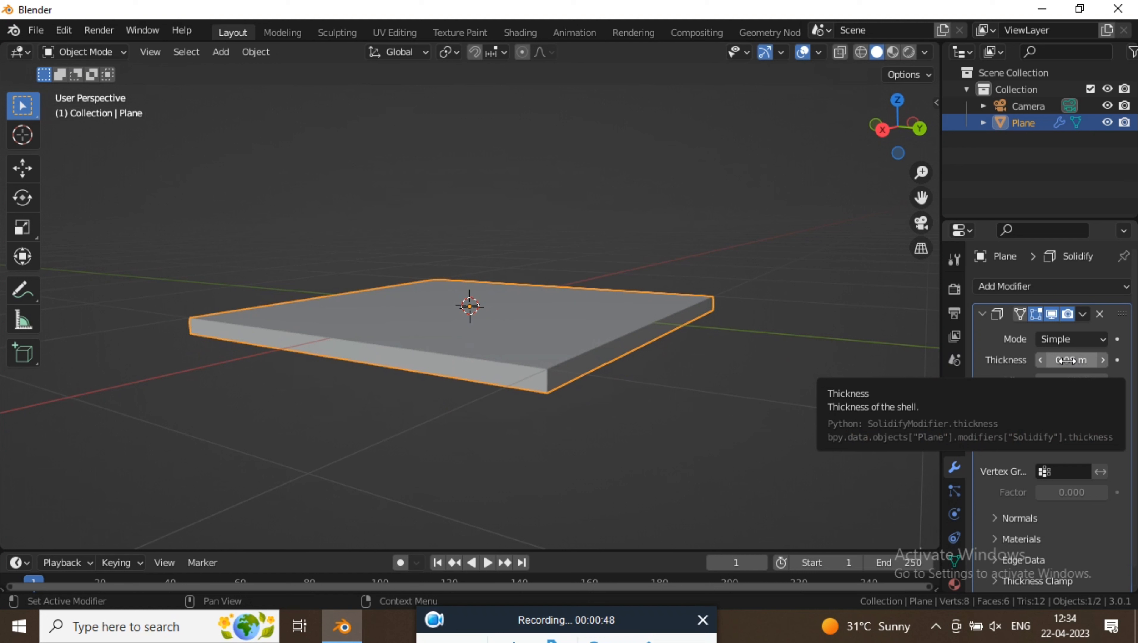
click(1070, 360)
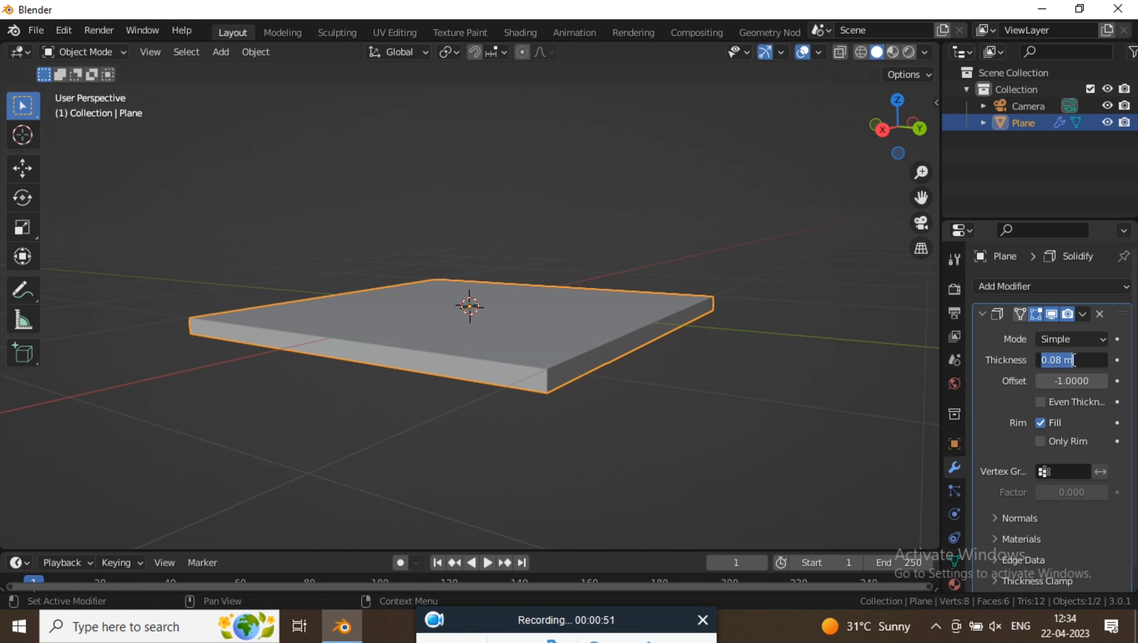
text(.2)
key(Return)
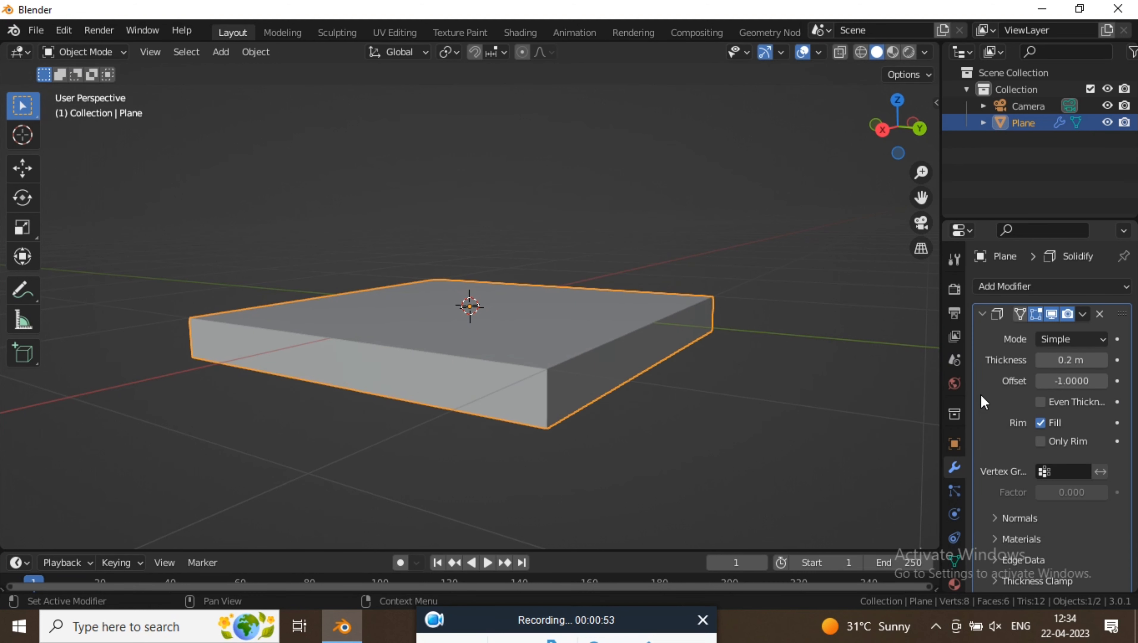
click(983, 315)
Add a Bevel modifier to the plane after the Solidify modifier and expand its settings
middle_drag(788, 333, 713, 358)
click(1043, 287)
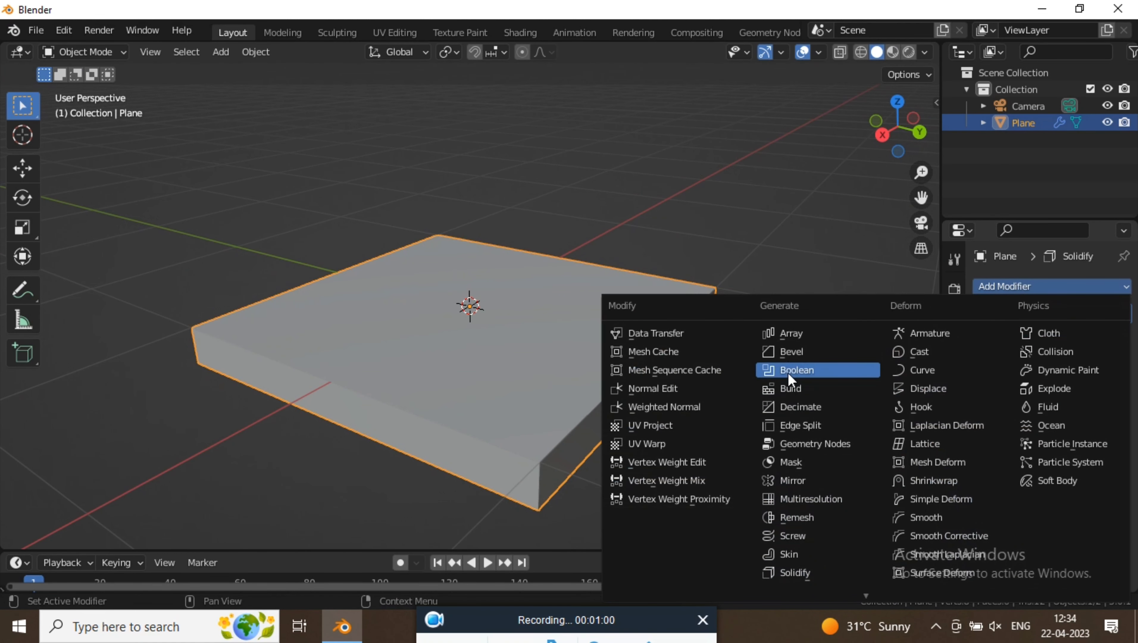
click(788, 354)
click(983, 336)
click(984, 337)
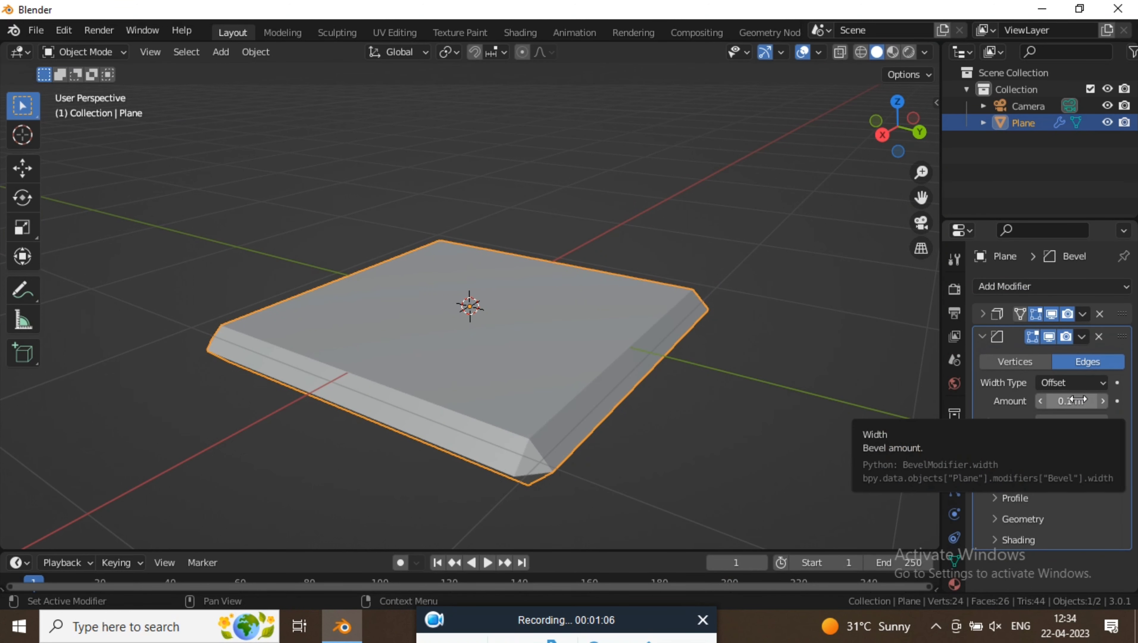
click(982, 336)
click(980, 314)
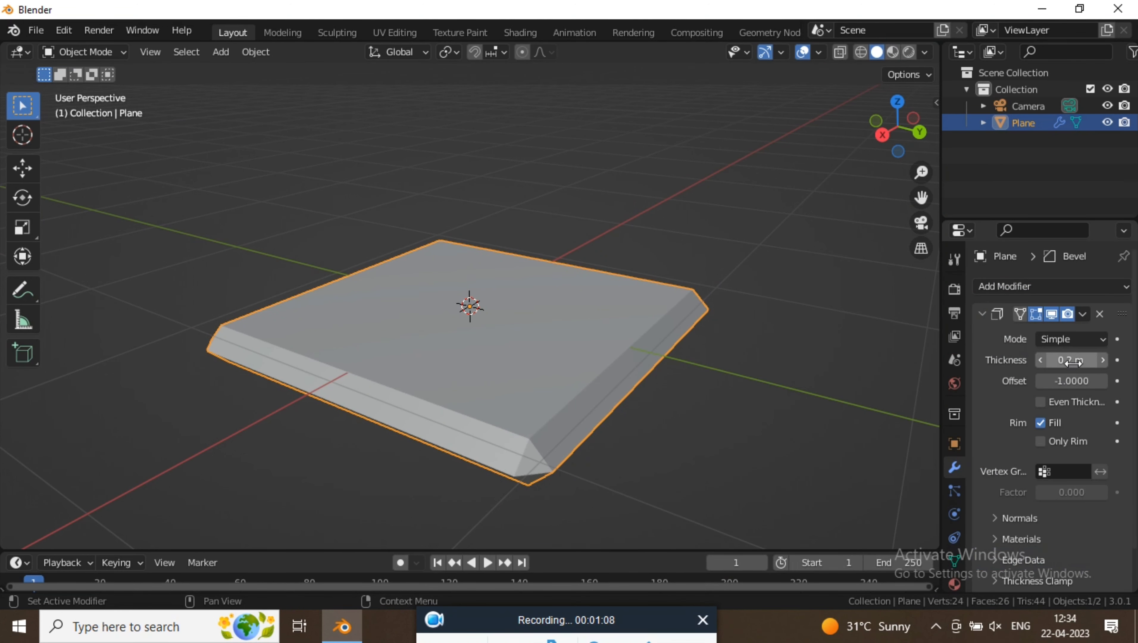
click(982, 314)
click(983, 337)
Set the Bevel modifier's amount to 0.014 m to soften the slab's edges
click(1069, 400)
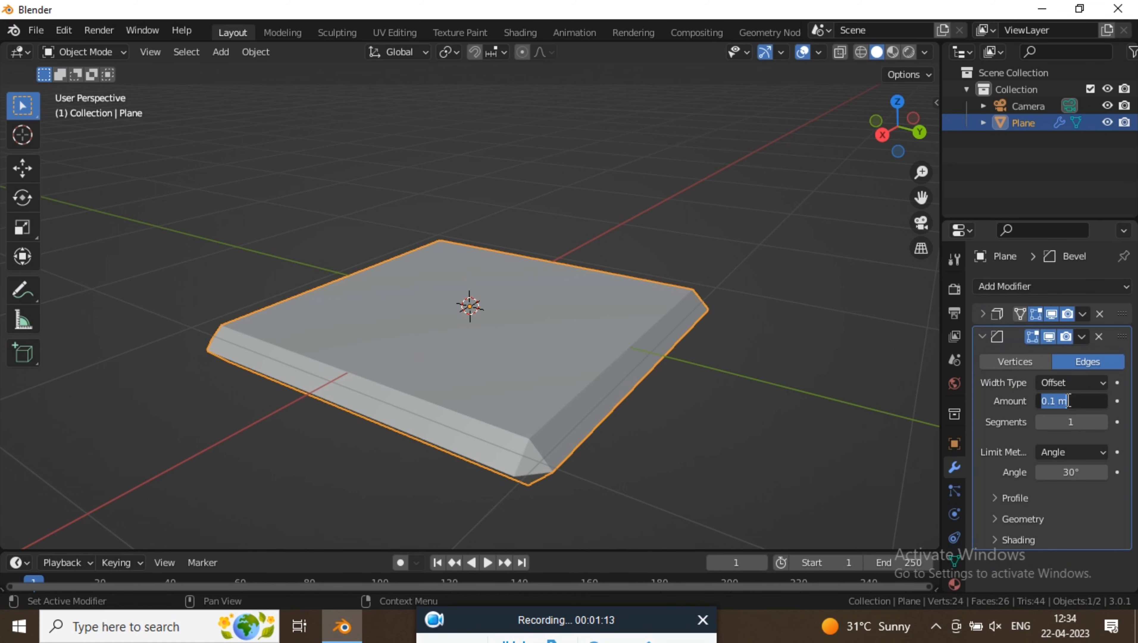
text(.014)
key(Return)
middle_drag(704, 392, 621, 369)
scroll(531, 387, up, 4)
scroll(527, 386, down, 2)
middle_drag(543, 389, 460, 405)
Duplicate the slab and leave the copy in its original position
click(857, 350)
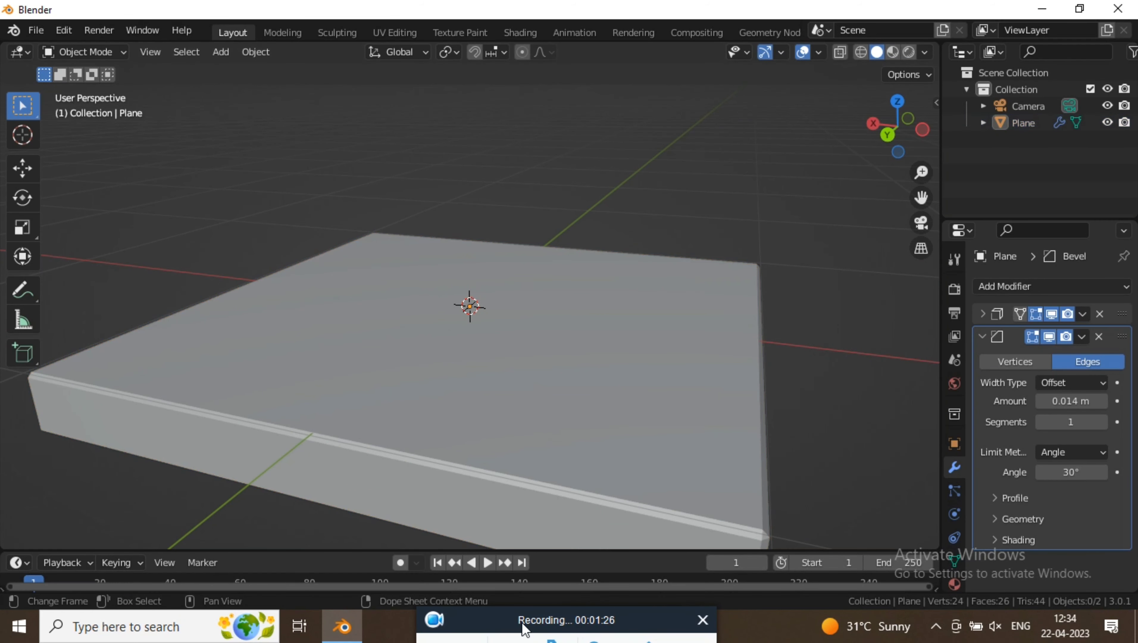
click(522, 623)
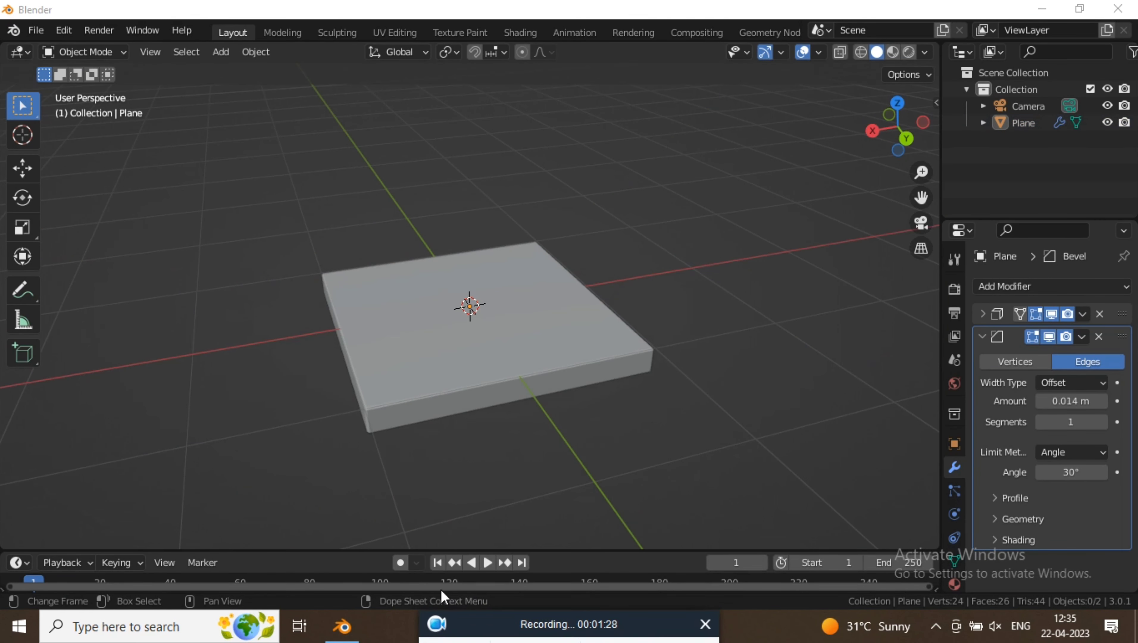
middle_drag(549, 360, 483, 309)
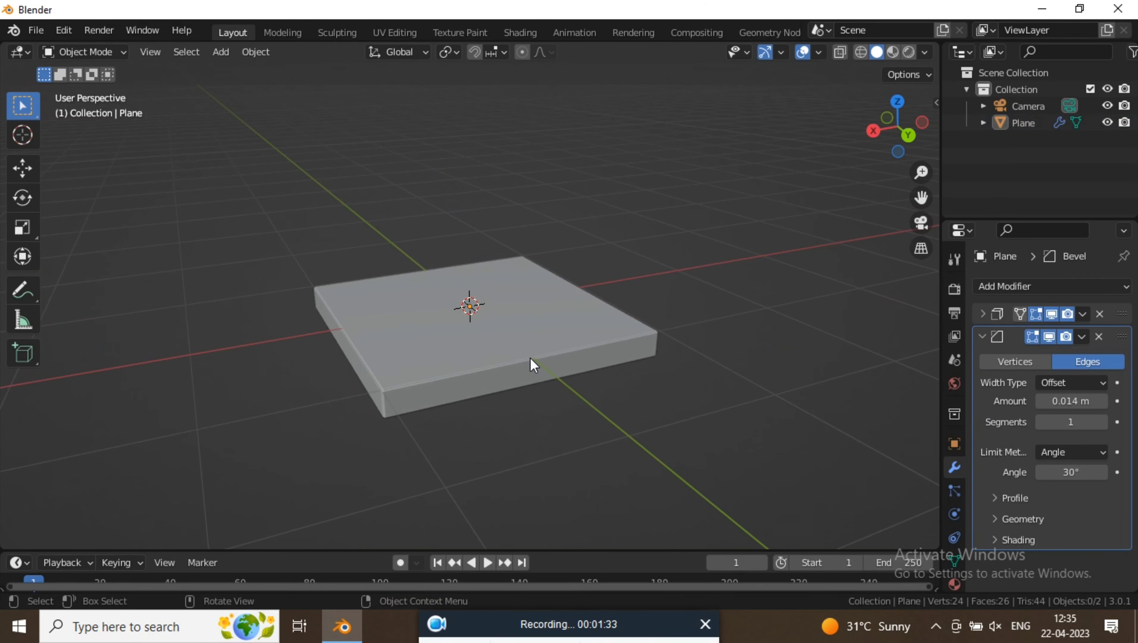
scroll(530, 358, up, 2)
middle_drag(538, 360, 534, 351)
drag(761, 316, 639, 378)
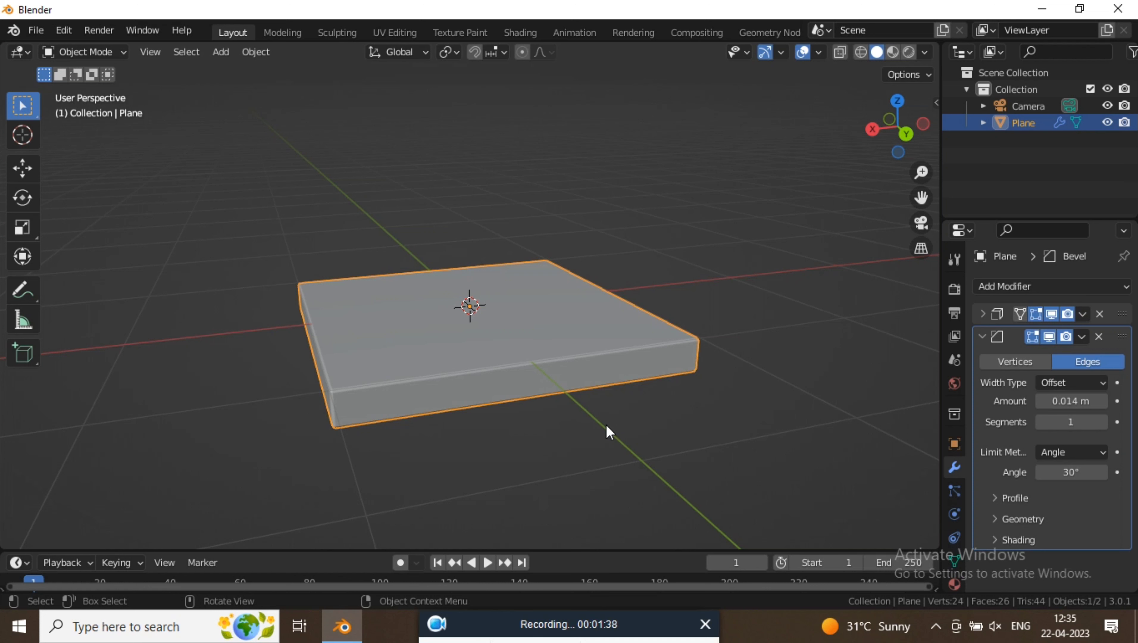
key(shift+d)
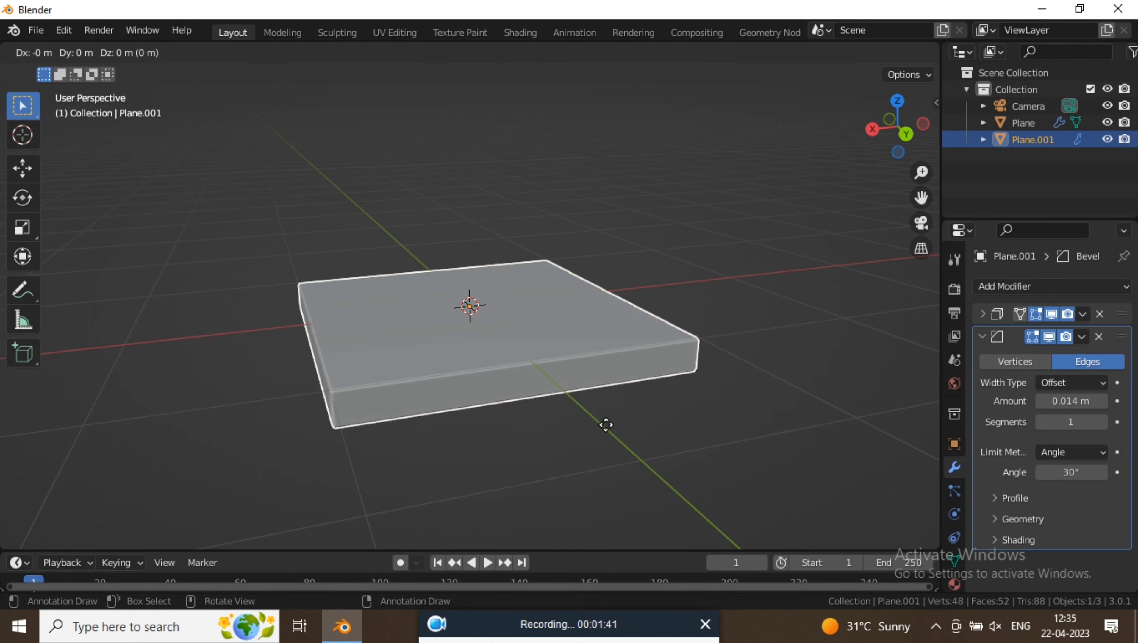
right_click(634, 282)
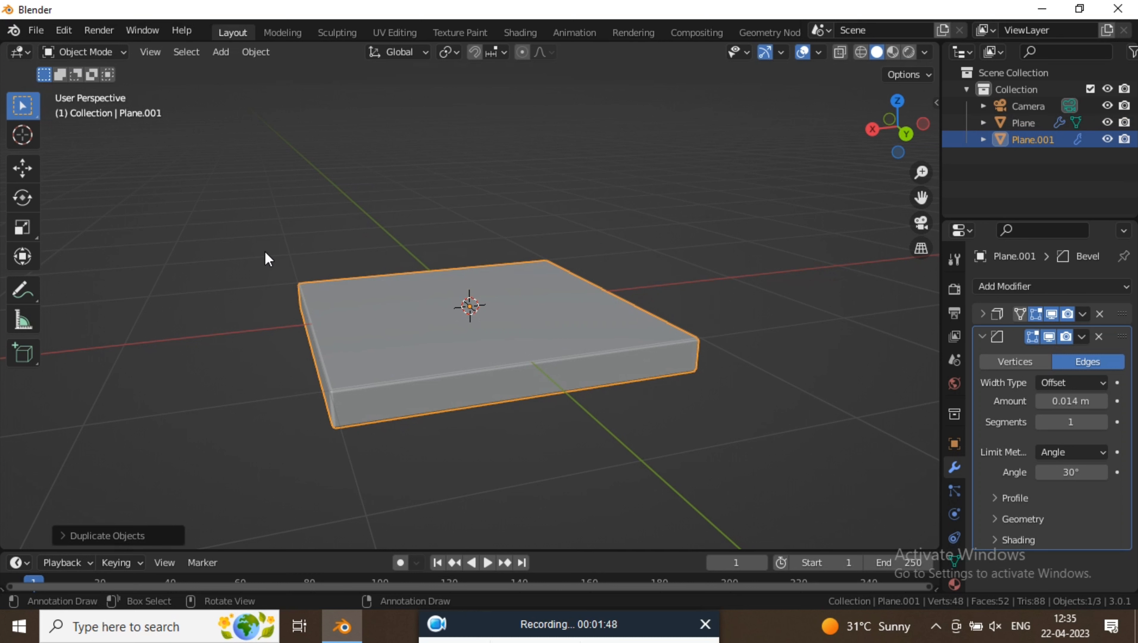
Narrow the duplicate's face in Edit Mode to about 0.15 of its width along the global X axis
key(Tab)
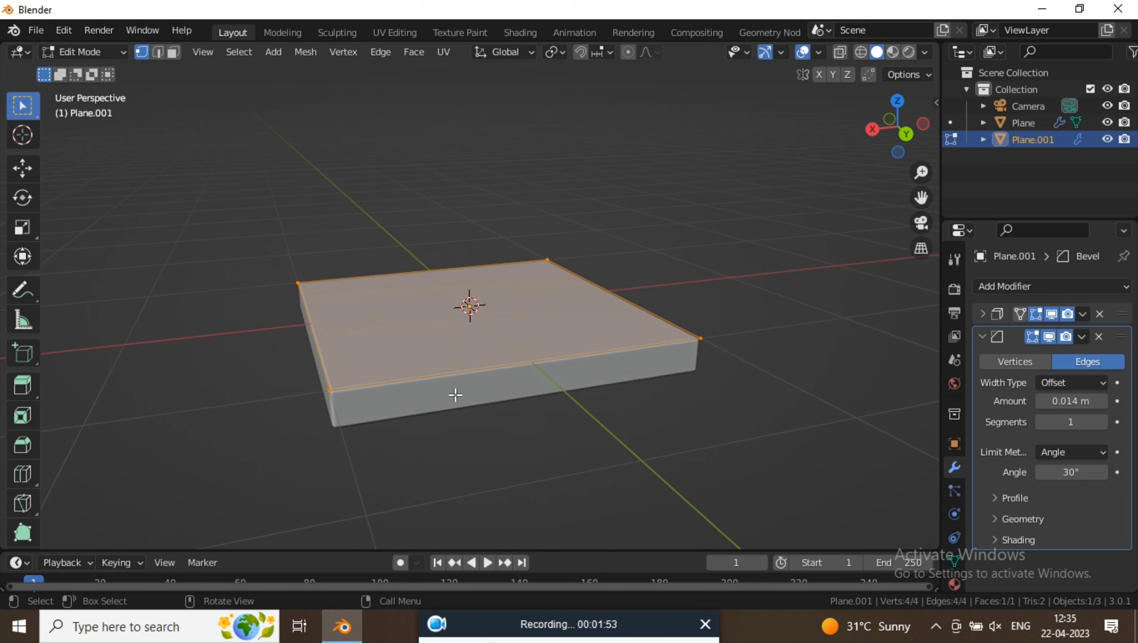
key(e)
key(s)
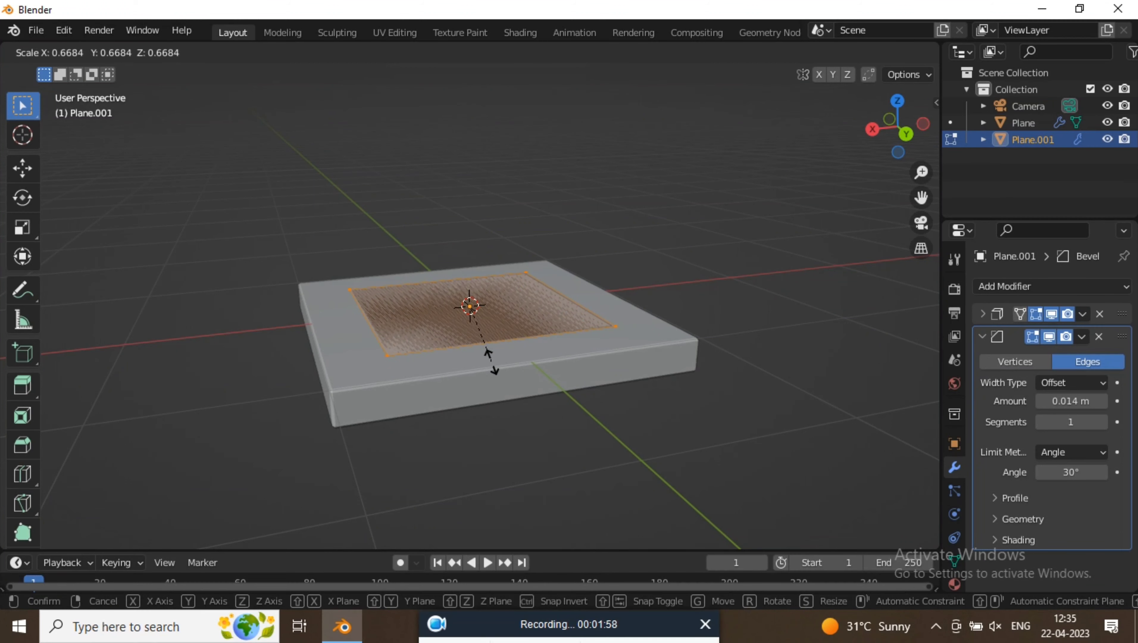
key(x)
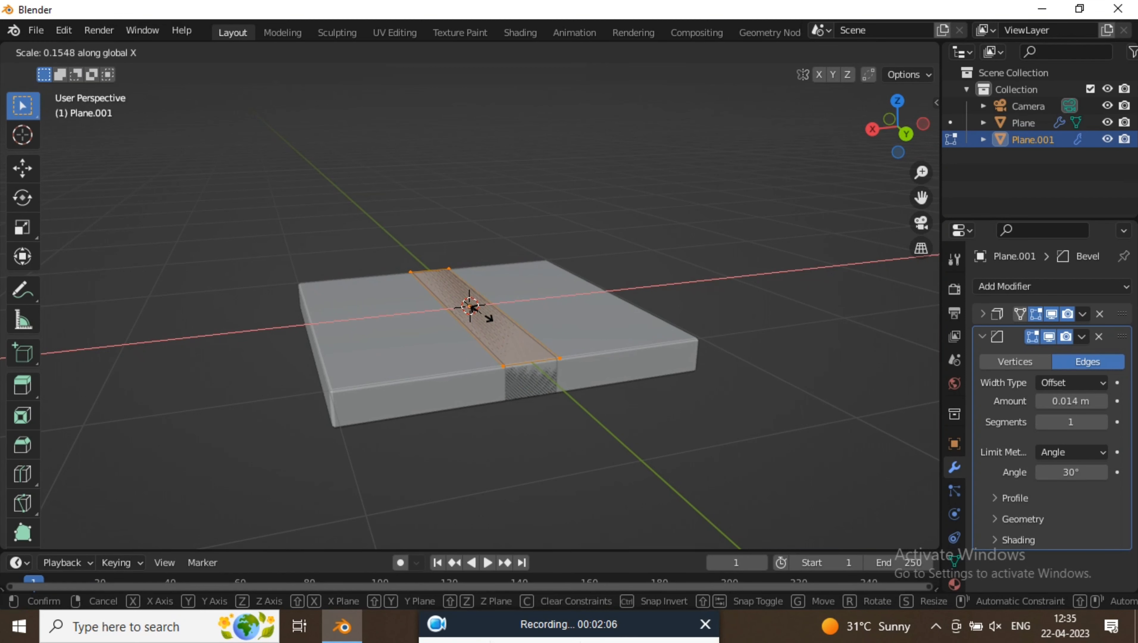
click(486, 315)
Raise the narrow strip's face slightly above the slab along the Z axis and return to Object Mode
middle_drag(486, 316, 574, 380)
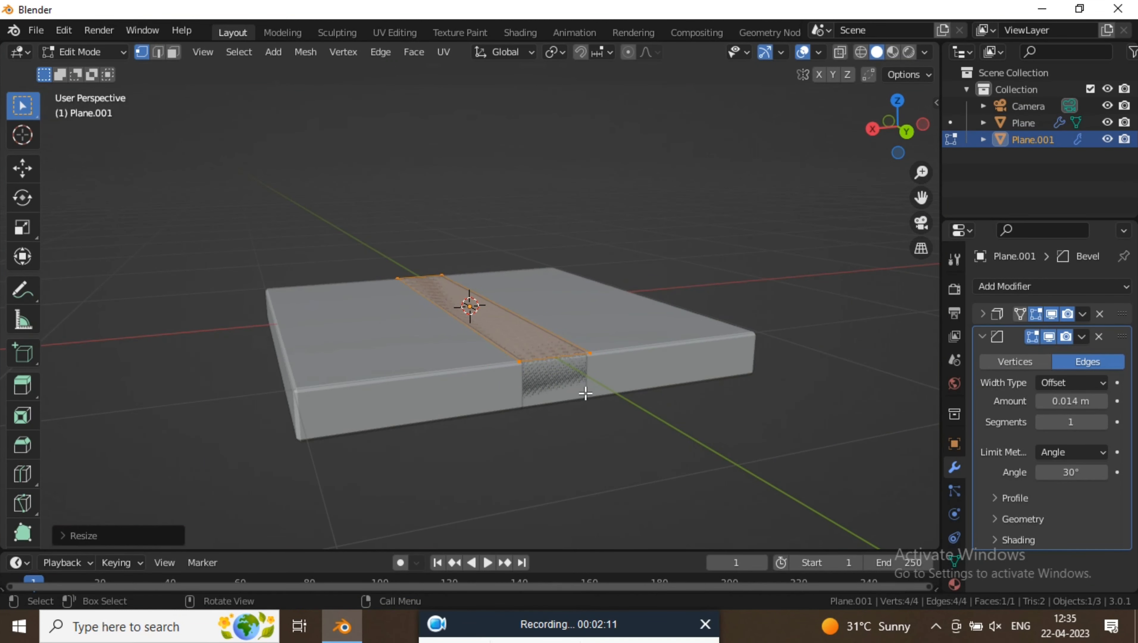
key(g)
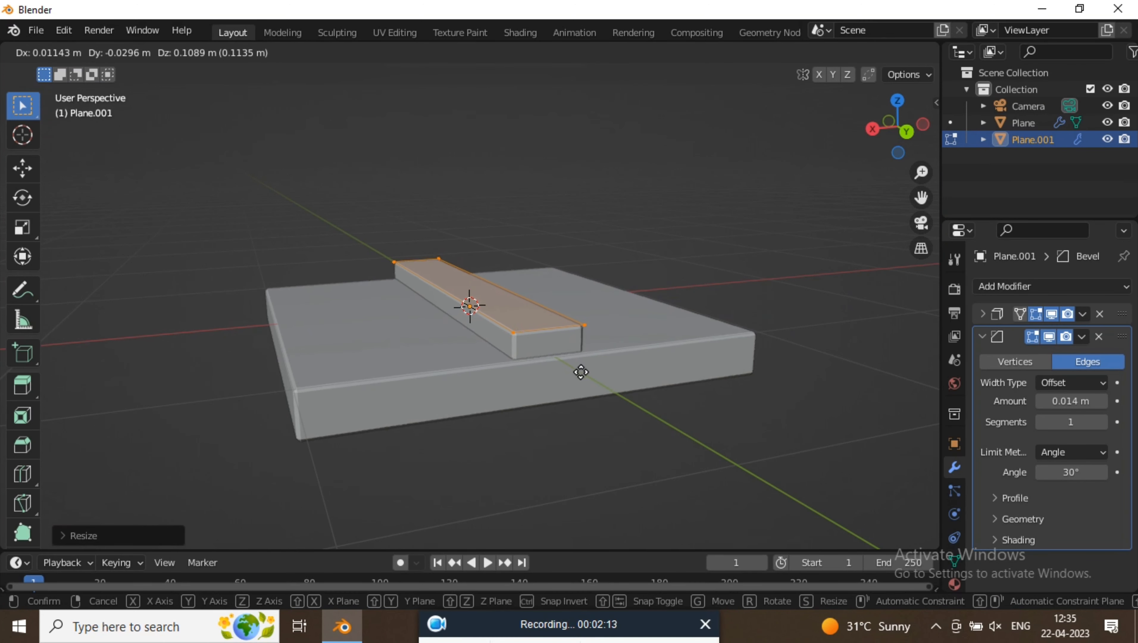
key(z)
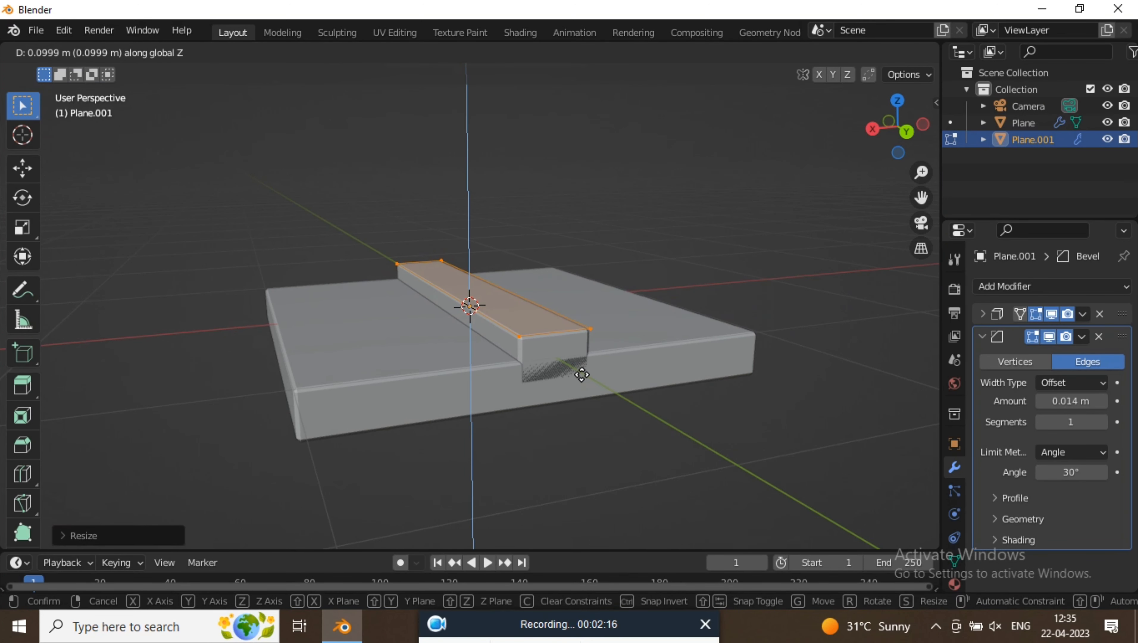
click(579, 389)
middle_drag(579, 386, 606, 387)
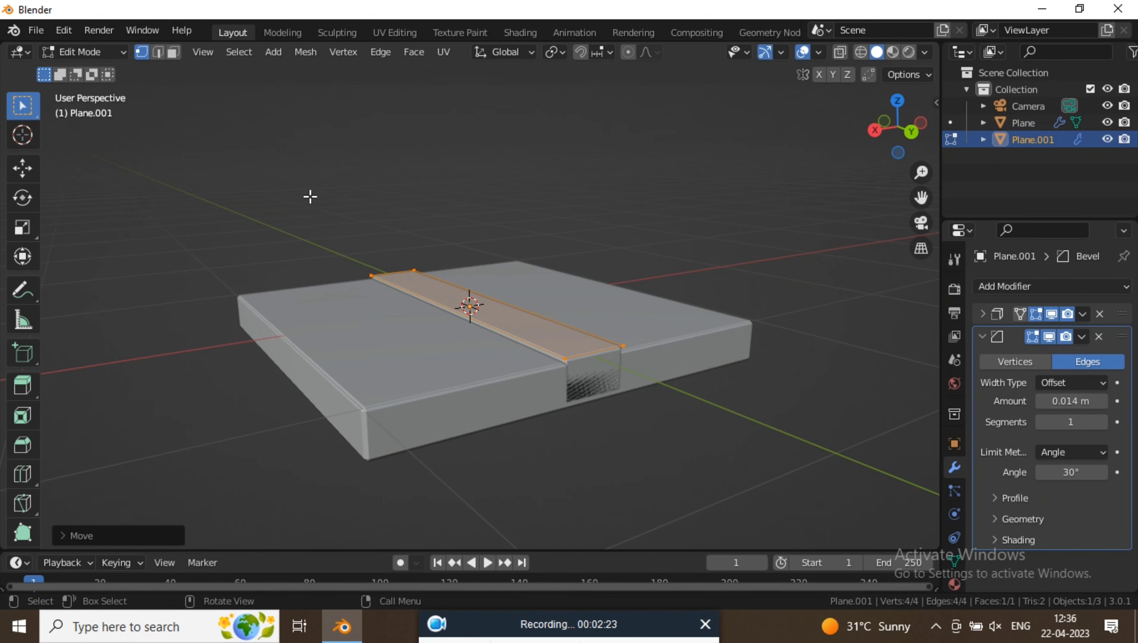
key(Tab)
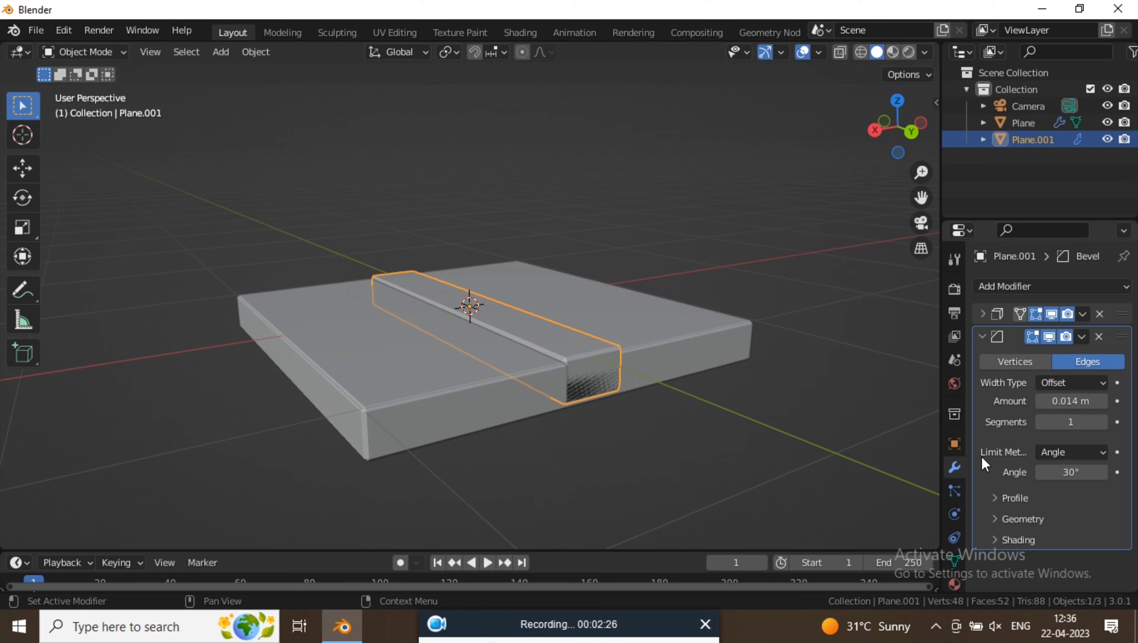
Reduce the strip's Solidify thickness to 0.06 m
click(982, 337)
click(981, 313)
drag(1070, 360, 1055, 360)
Move the strip about 0.81 m along the global X axis to the slab's edge
middle_drag(925, 393, 822, 387)
key(g)
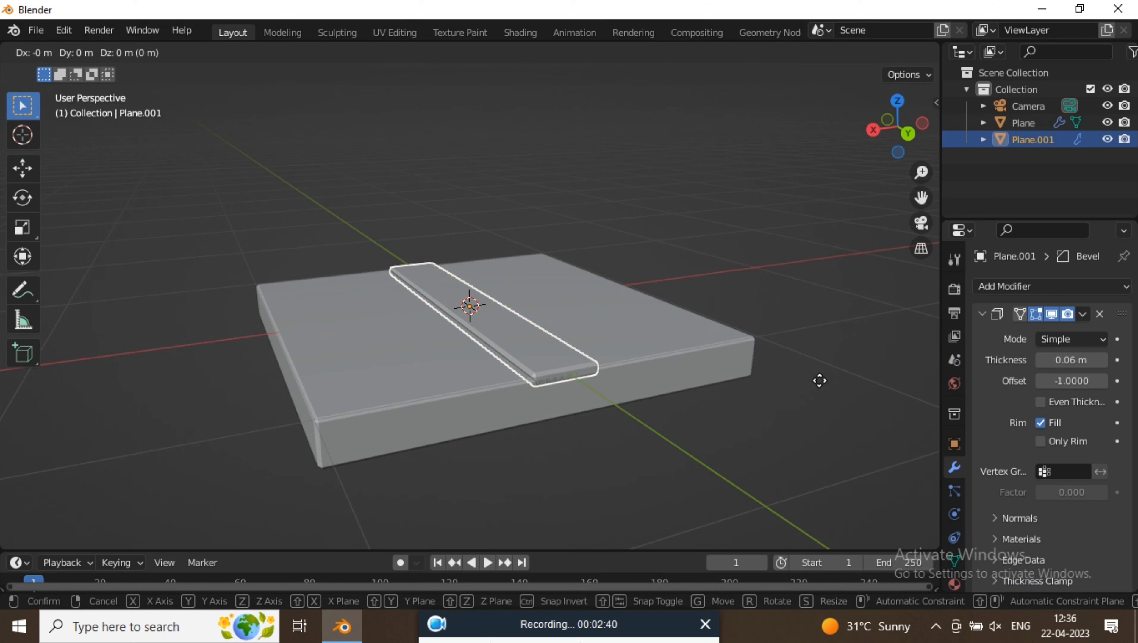
key(x)
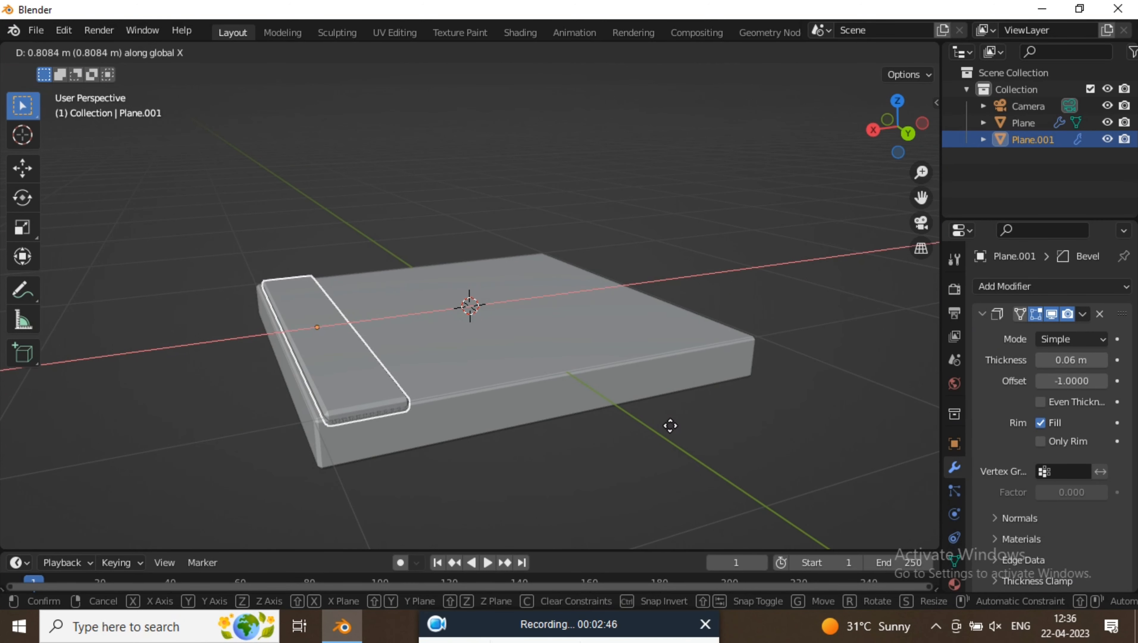
click(669, 425)
Add an Array modifier to the strip and collapse its Solidify settings
middle_drag(669, 427, 475, 365)
middle_drag(716, 380, 696, 373)
click(1008, 287)
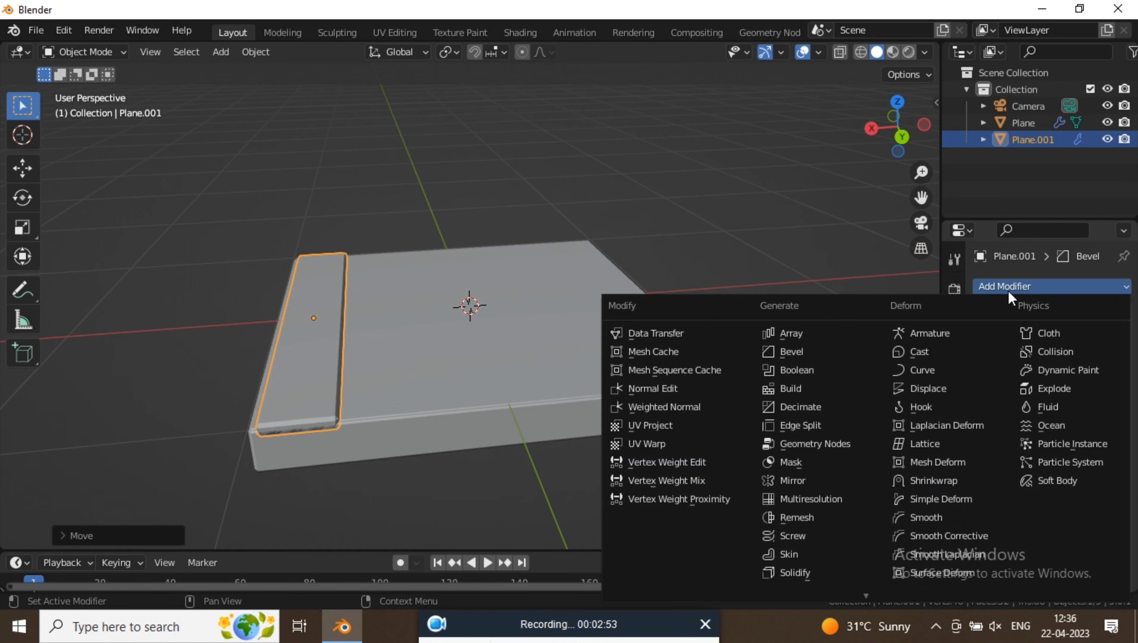
click(824, 336)
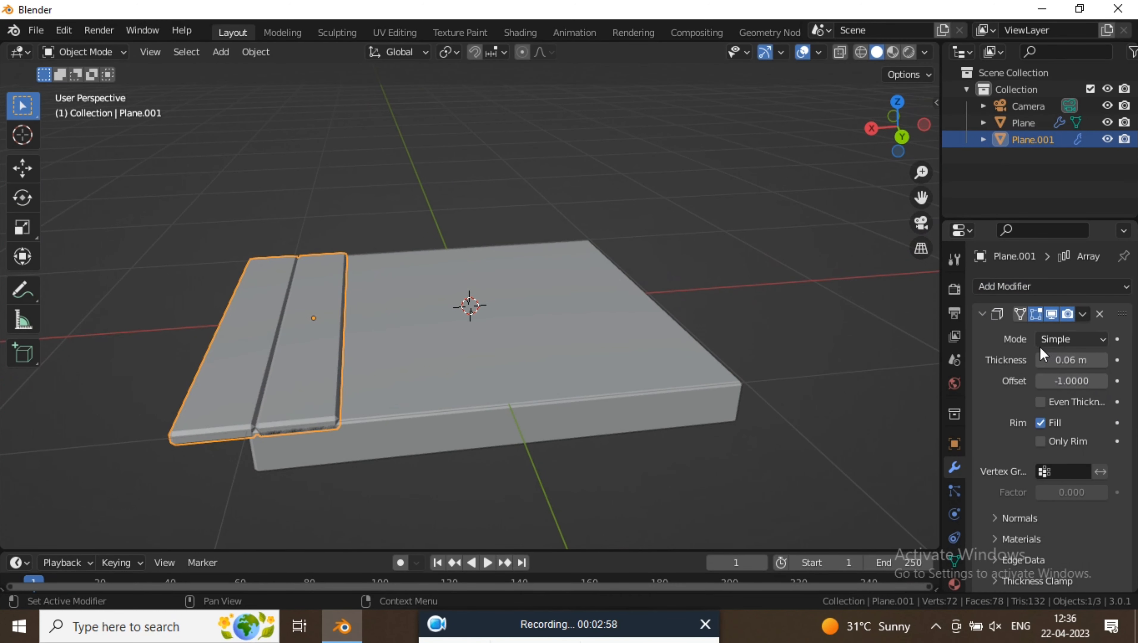
click(982, 315)
scroll(1035, 360, down, 1)
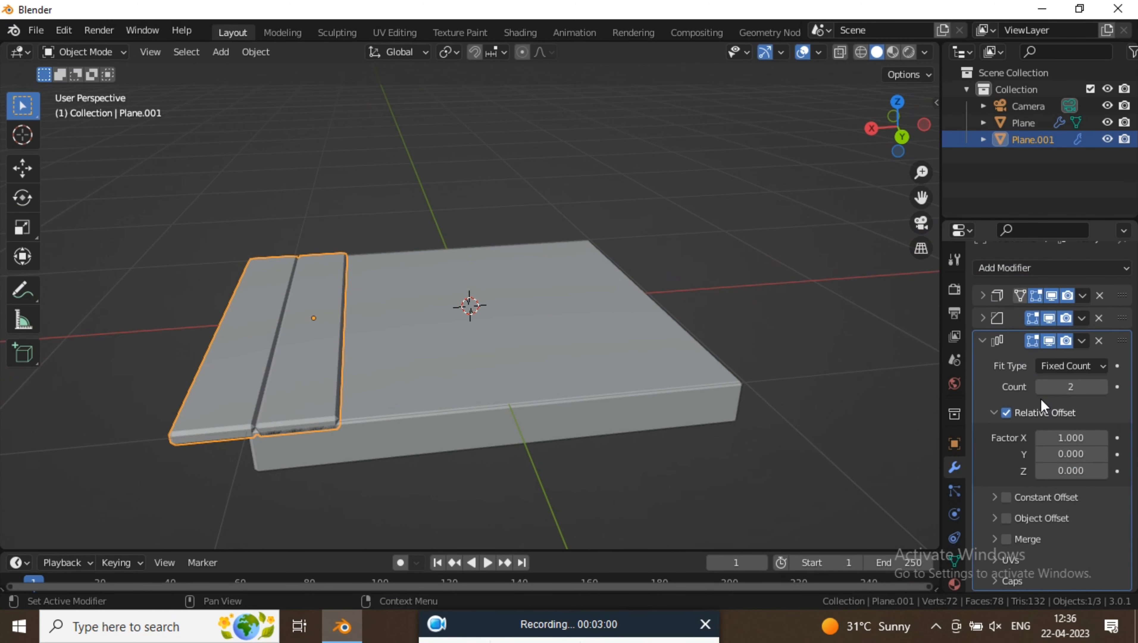
Try an Array count of 4 on the strip, and set the count to 1
click(1101, 386)
click(1099, 391)
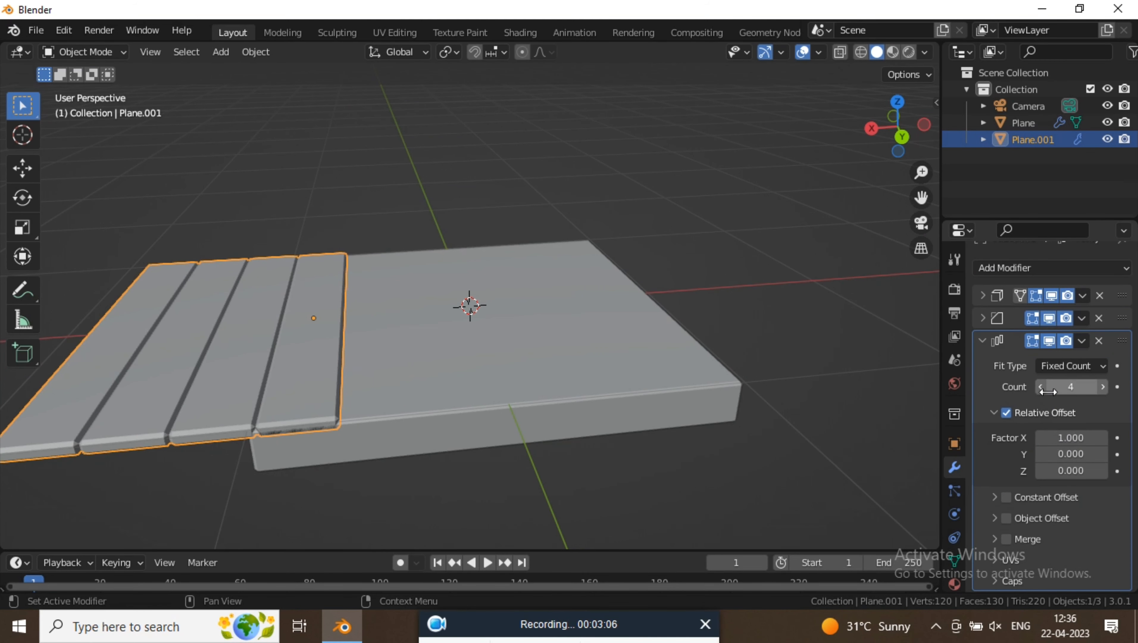
click(1040, 388)
click(1039, 388)
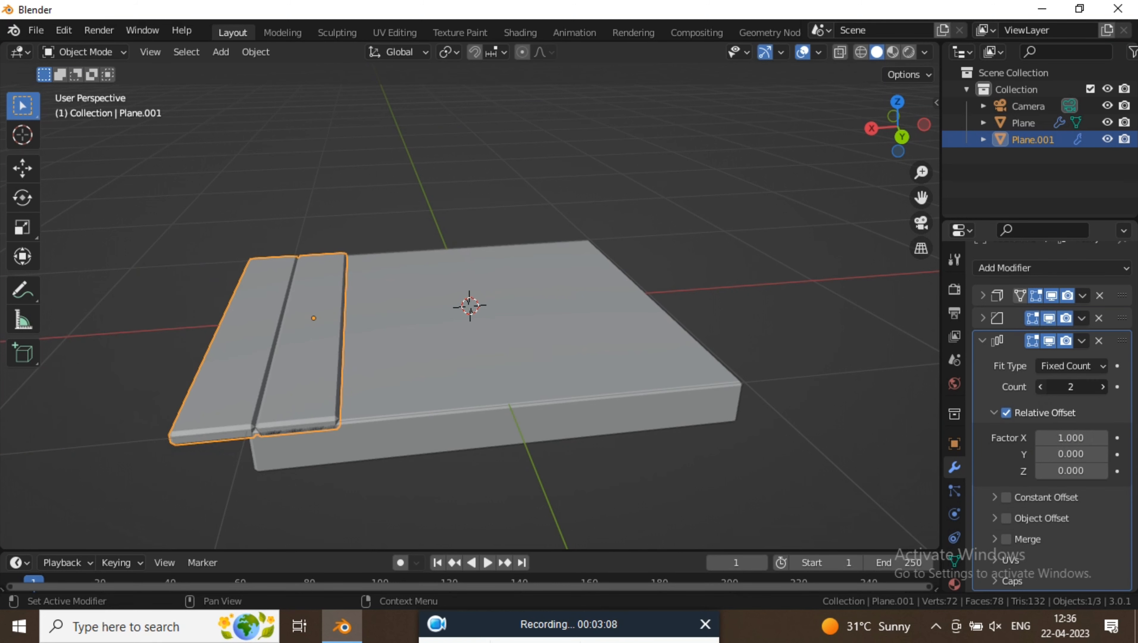
click(1040, 389)
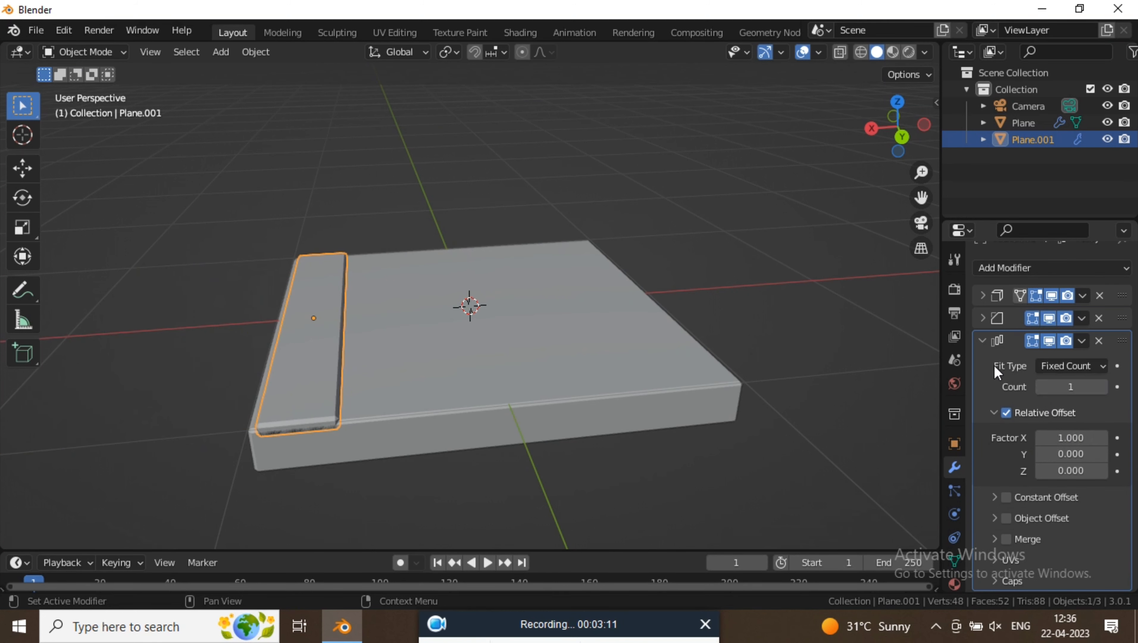
scroll(1036, 362, up, 1)
click(1104, 367)
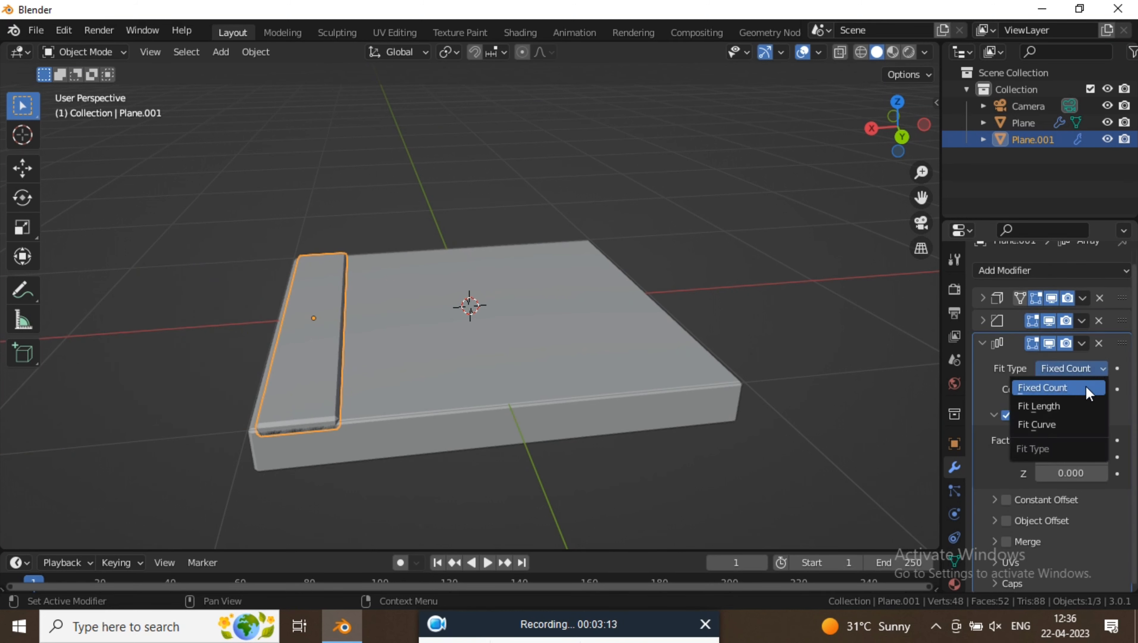
click(1082, 401)
click(450, 640)
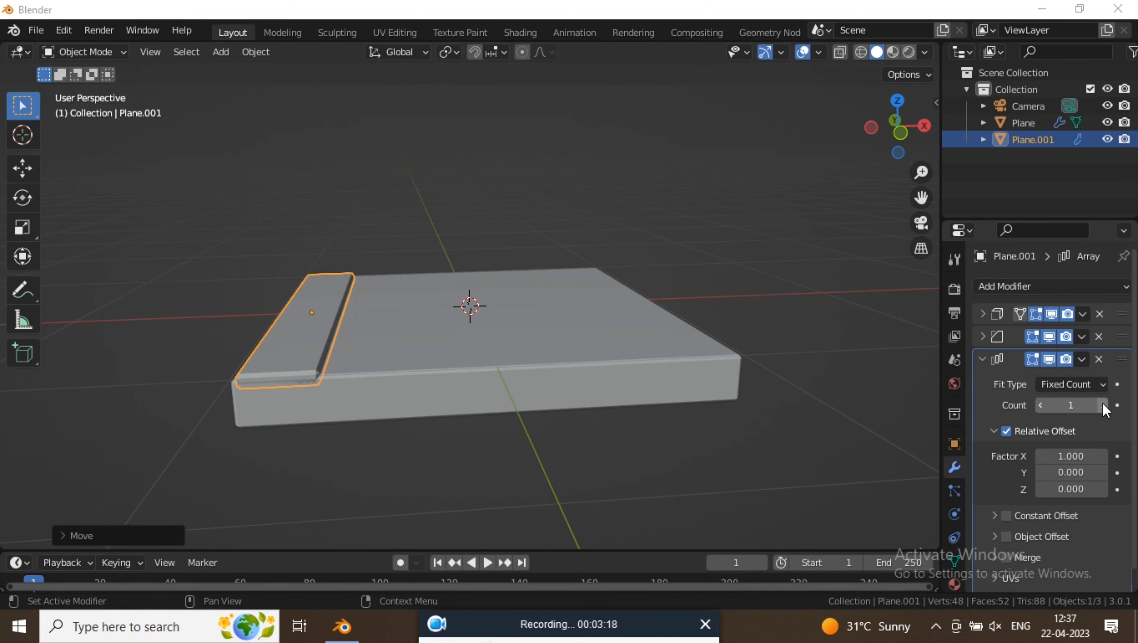
Set the strip's Array count to 7 so the planks span the whole slab
click(1102, 405)
click(1102, 405)
click(1102, 405)
click(1102, 405)
click(1102, 404)
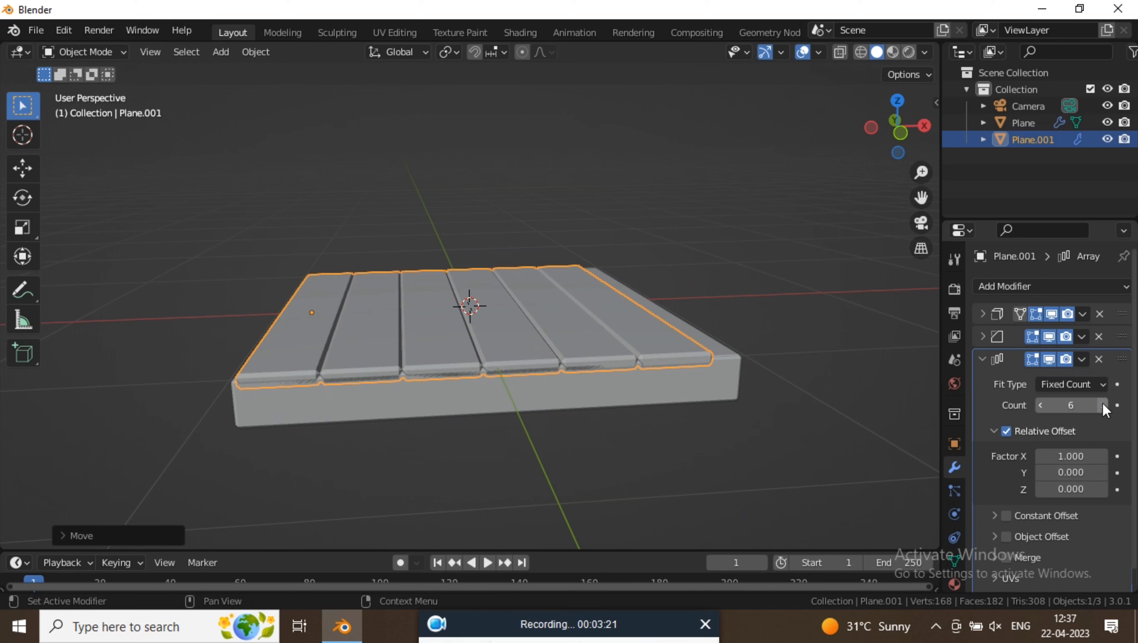
click(1102, 404)
Move the plank row along the global X axis until it overhangs the slab evenly at both ends
middle_drag(923, 381, 773, 390)
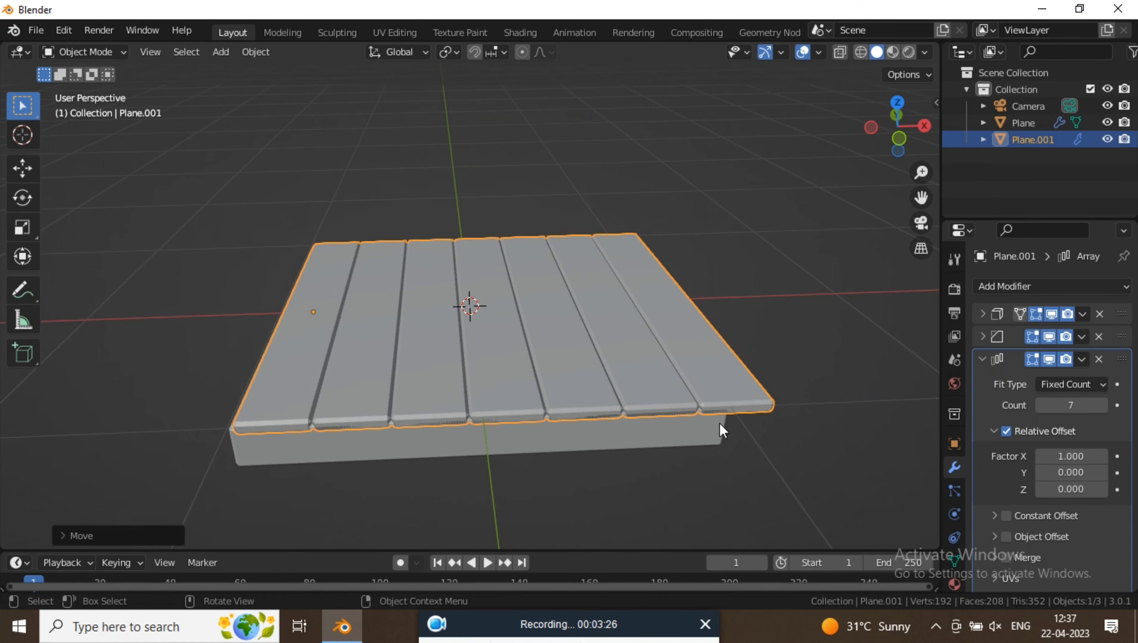
key(g)
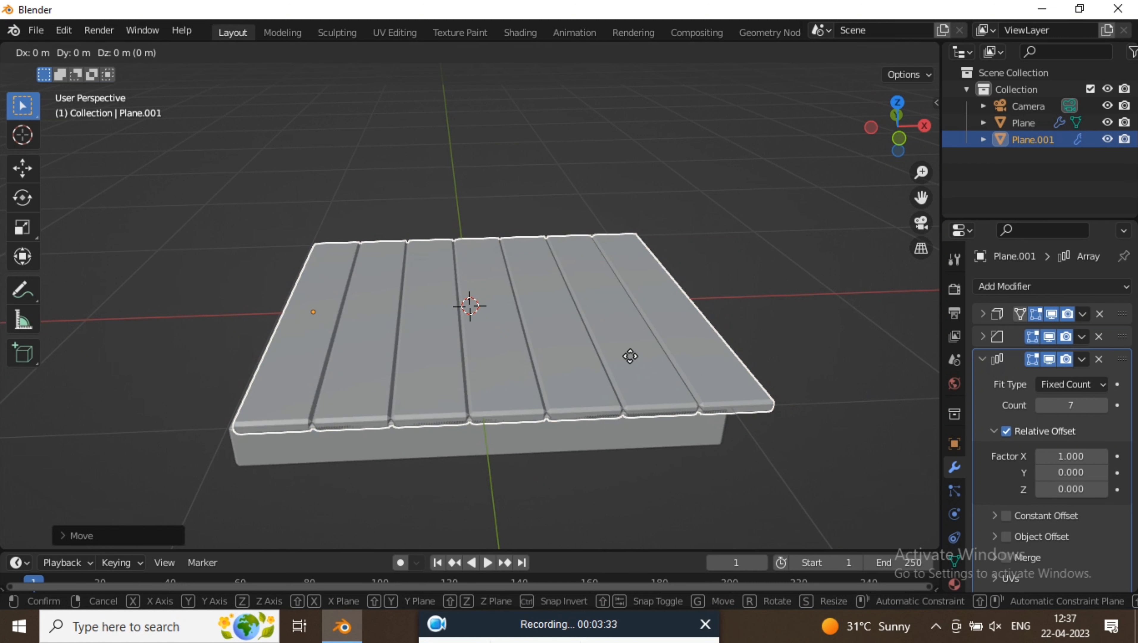
key(x)
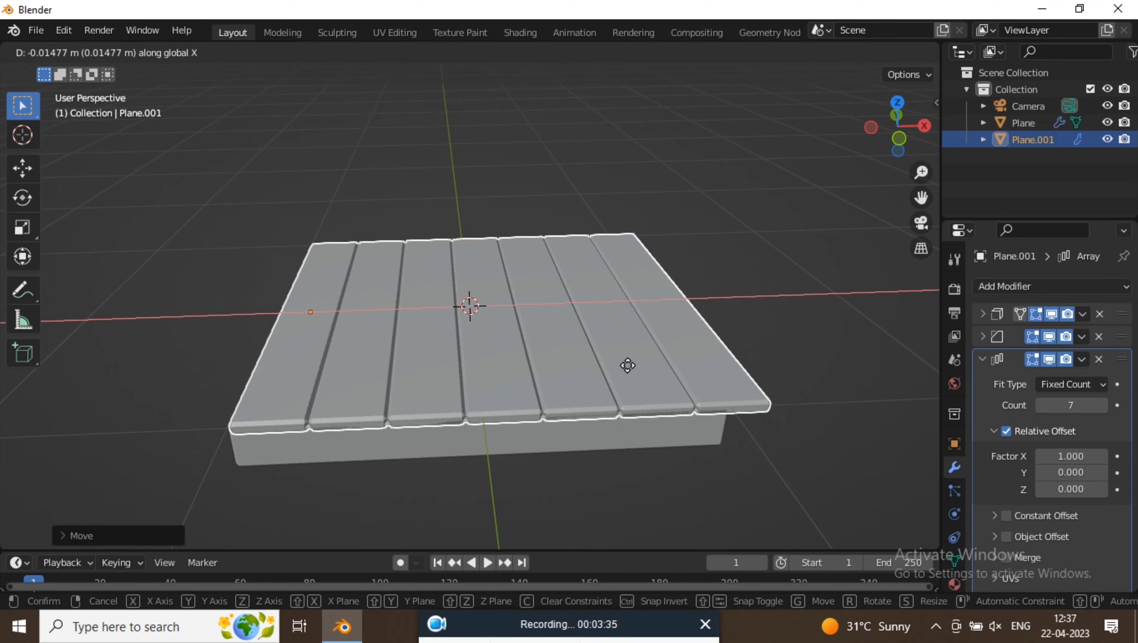
click(612, 363)
middle_drag(678, 347, 690, 305)
scroll(697, 327, up, 4)
scroll(696, 327, down, 5)
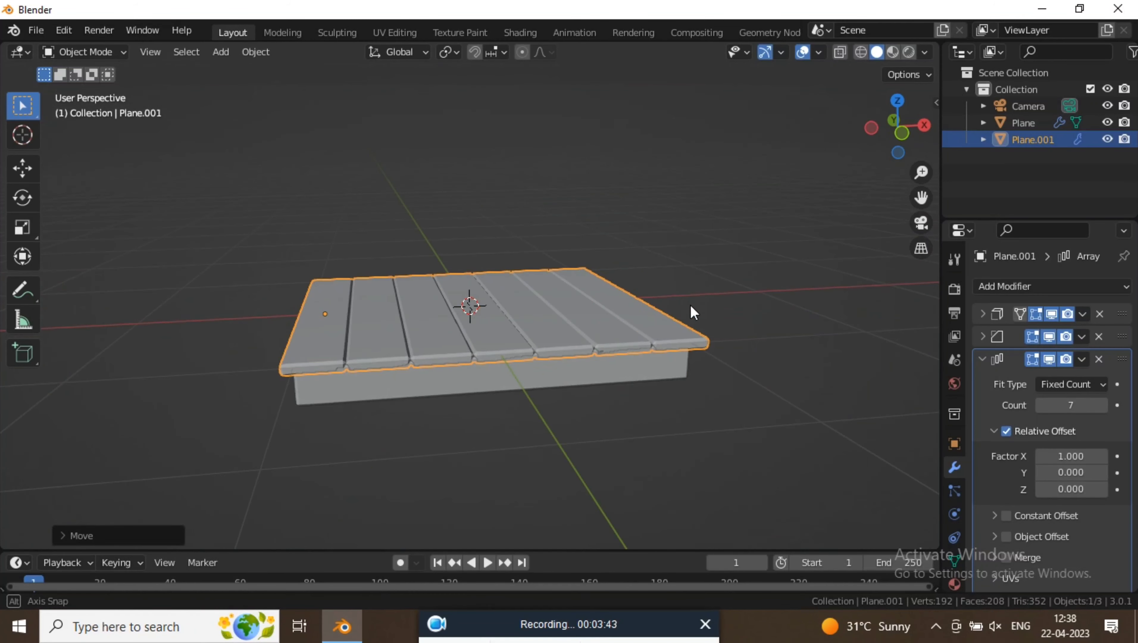
scroll(609, 297, up, 3)
scroll(609, 297, down, 4)
mouse_move(608, 297)
middle_down()
mouse_move(561, 325)
mouse_move(594, 295)
middle_up()
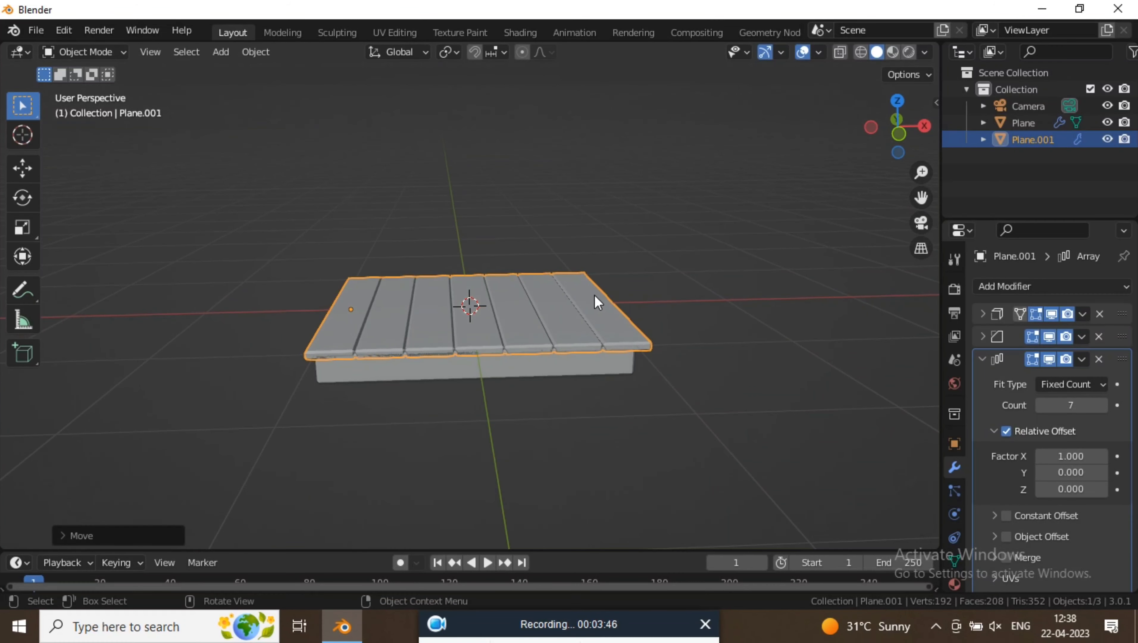
Deselect the planks and add a cube mesh at the 3D cursor
click(777, 324)
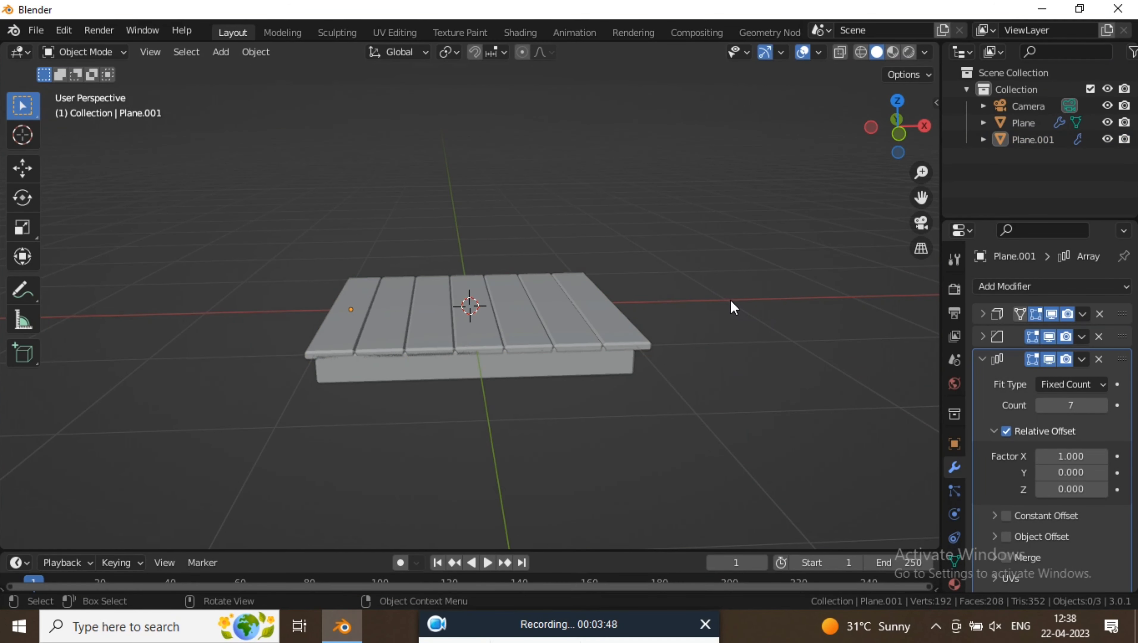
key(shift+a)
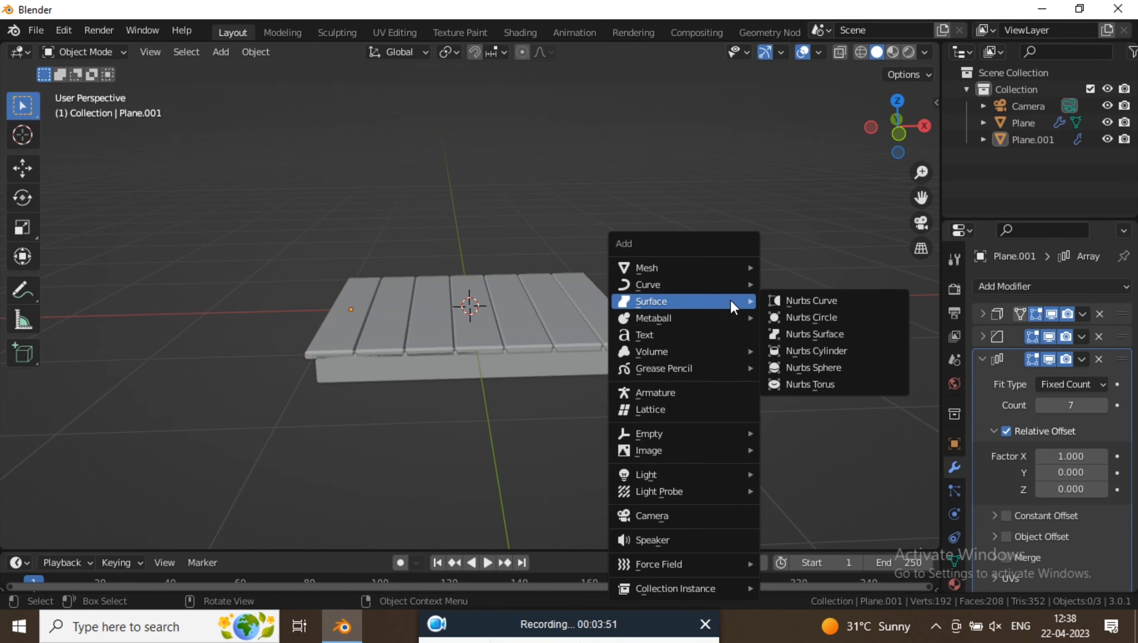
mouse_move(697, 269)
click(786, 280)
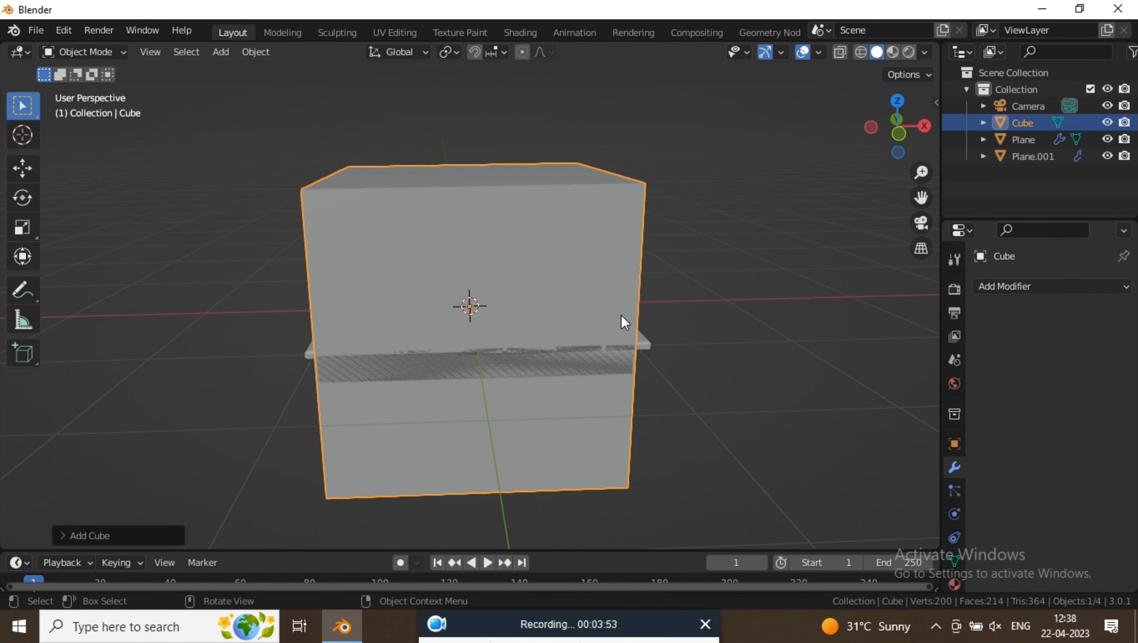
Delete the cube's top, bottom and two adjacent front side faces in Edit Mode, keeping the two back walls
middle_drag(490, 246, 545, 327)
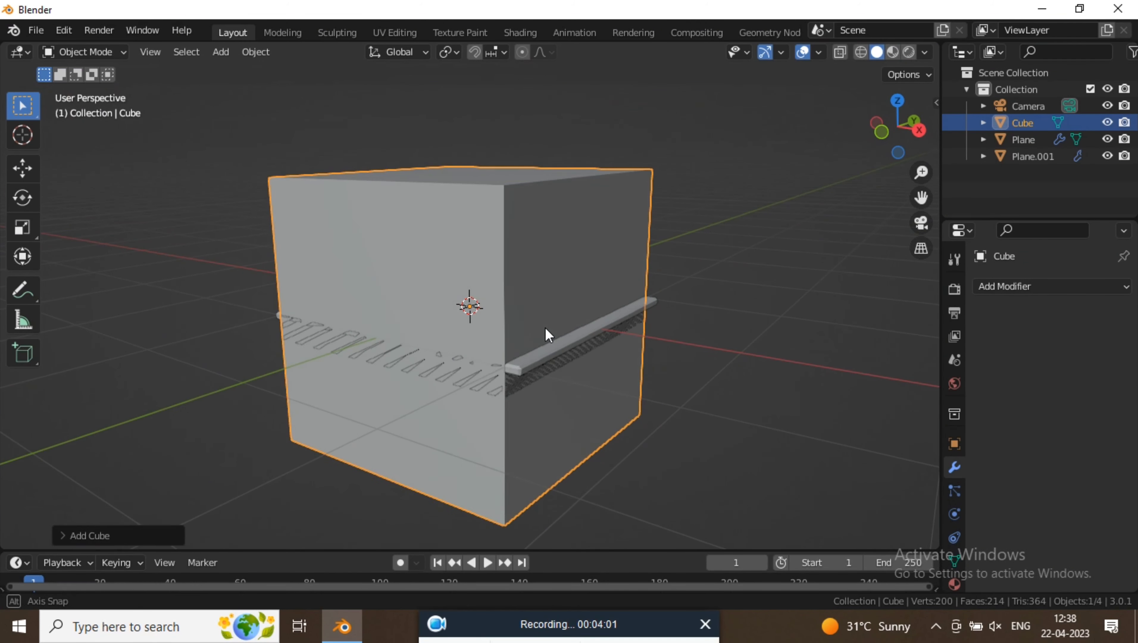
scroll(545, 328, up, 3)
scroll(416, 266, up, 2)
scroll(416, 266, down, 3)
middle_drag(416, 266, 474, 264)
key(Tab)
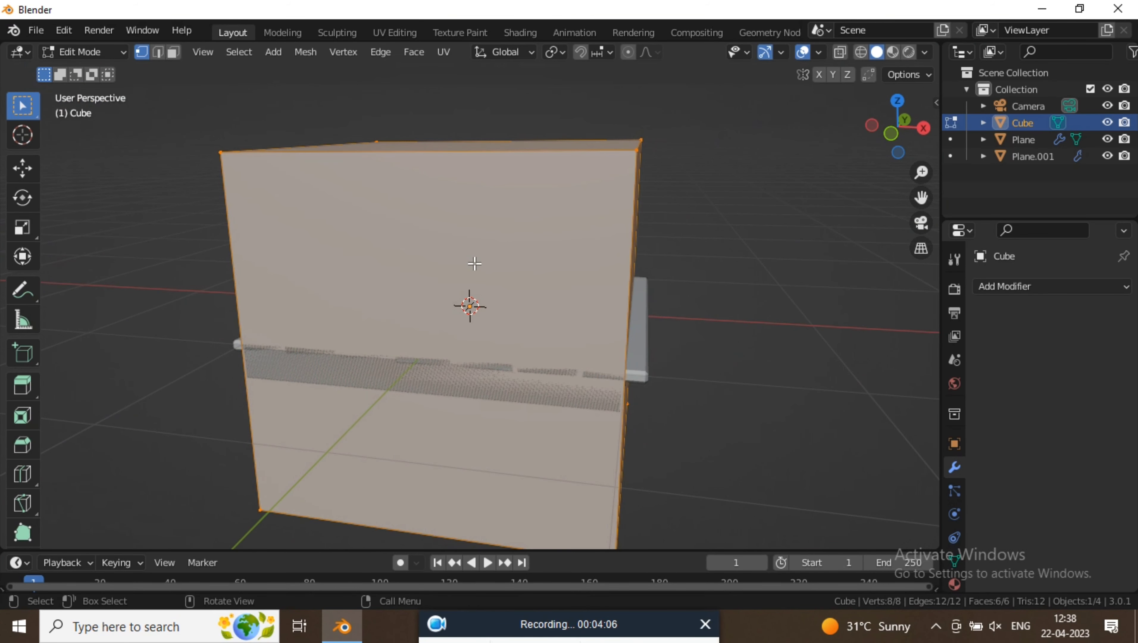
key(3)
click(459, 307)
middle_drag(467, 305, 441, 210)
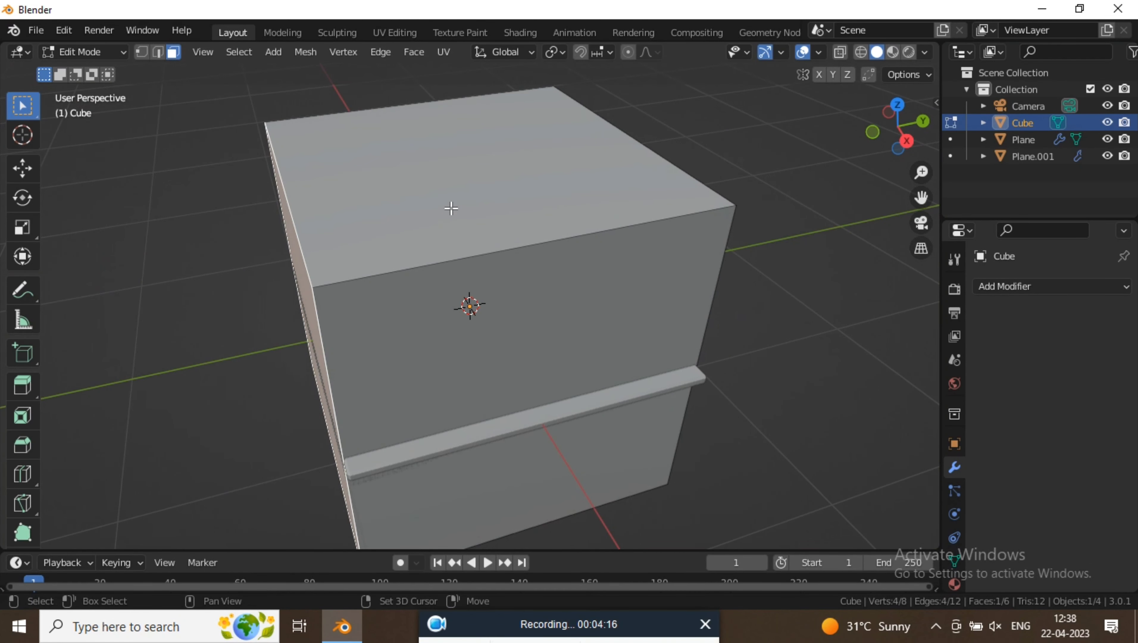
shift+click(452, 209)
shift+click(518, 347)
middle_drag(521, 343, 596, 478)
shift+click(469, 350)
key(x)
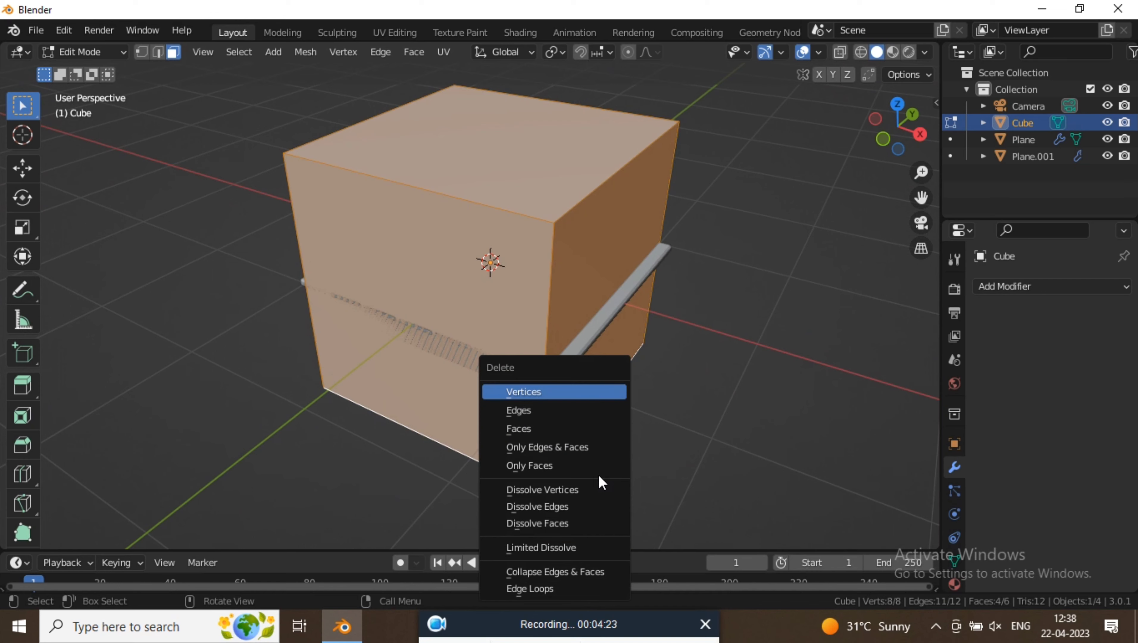
click(559, 430)
Move the two remaining wall faces up about 0.82 m along the global Z axis and return to Object Mode
middle_drag(566, 317, 636, 326)
scroll(644, 357, down, 1)
scroll(637, 325, up, 1)
drag(752, 145, 319, 193)
key(g)
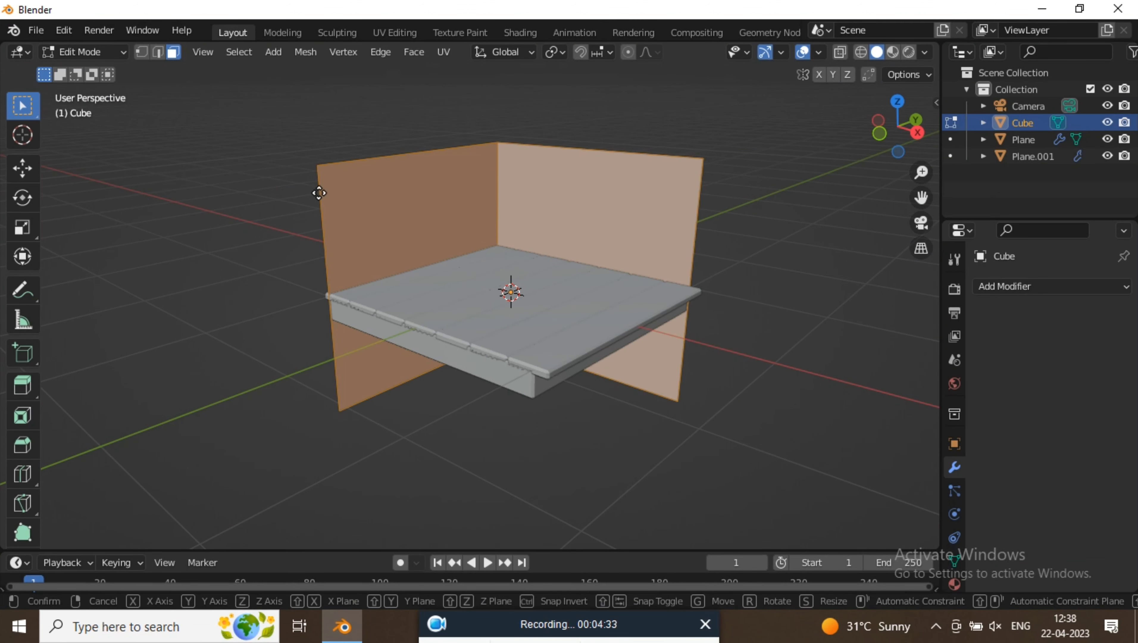
key(z)
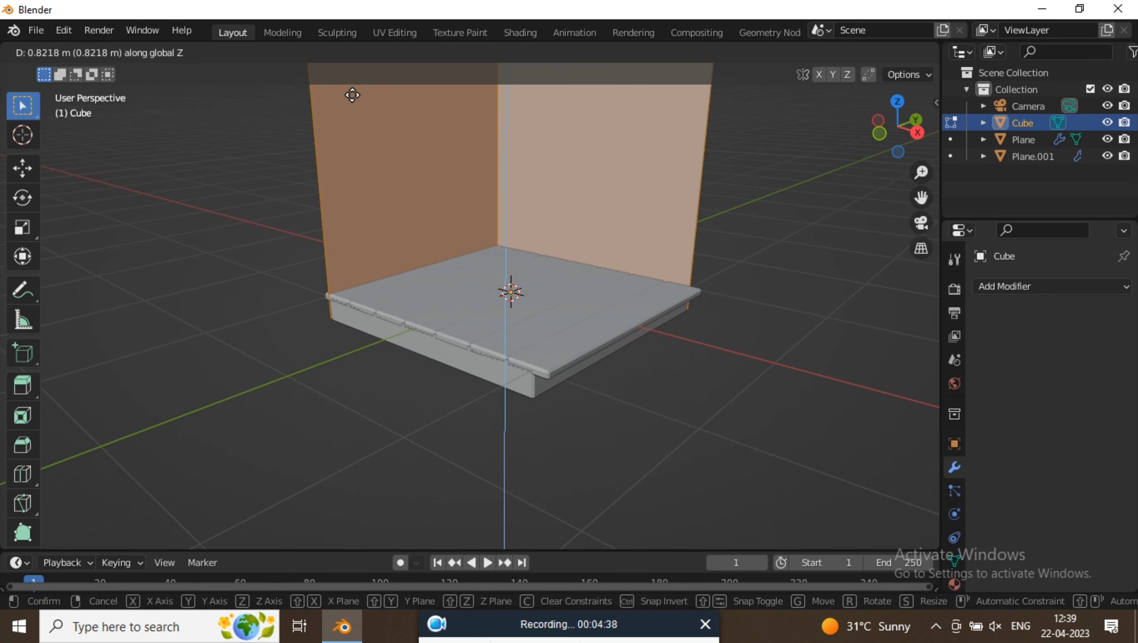
click(351, 94)
scroll(480, 258, down, 5)
middle_drag(481, 258, 696, 317)
scroll(648, 292, up, 5)
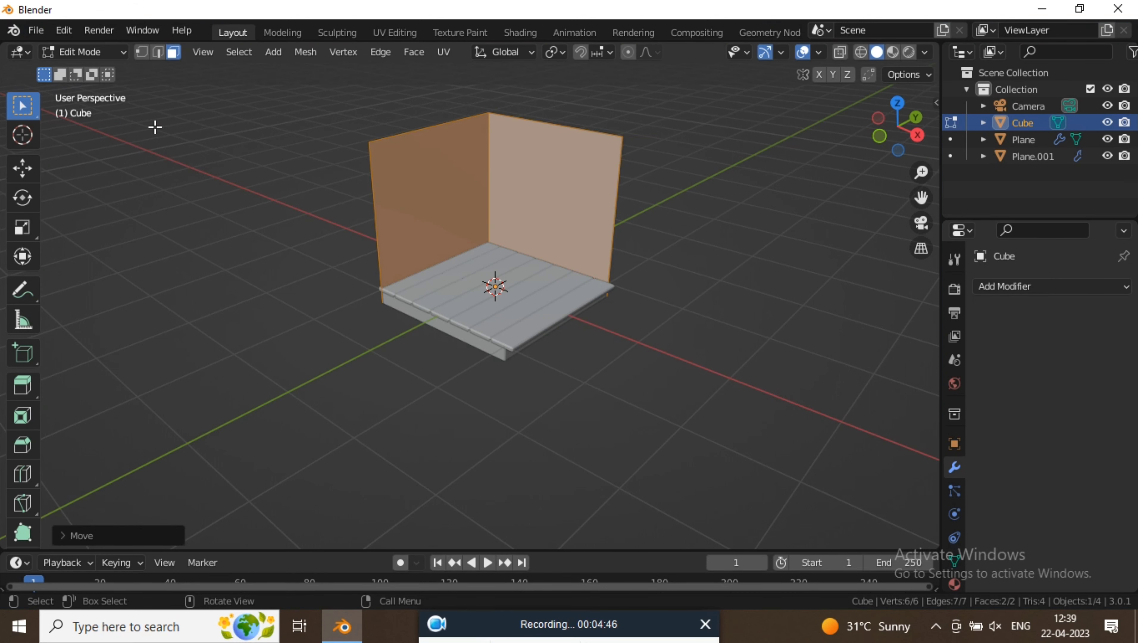
key(Tab)
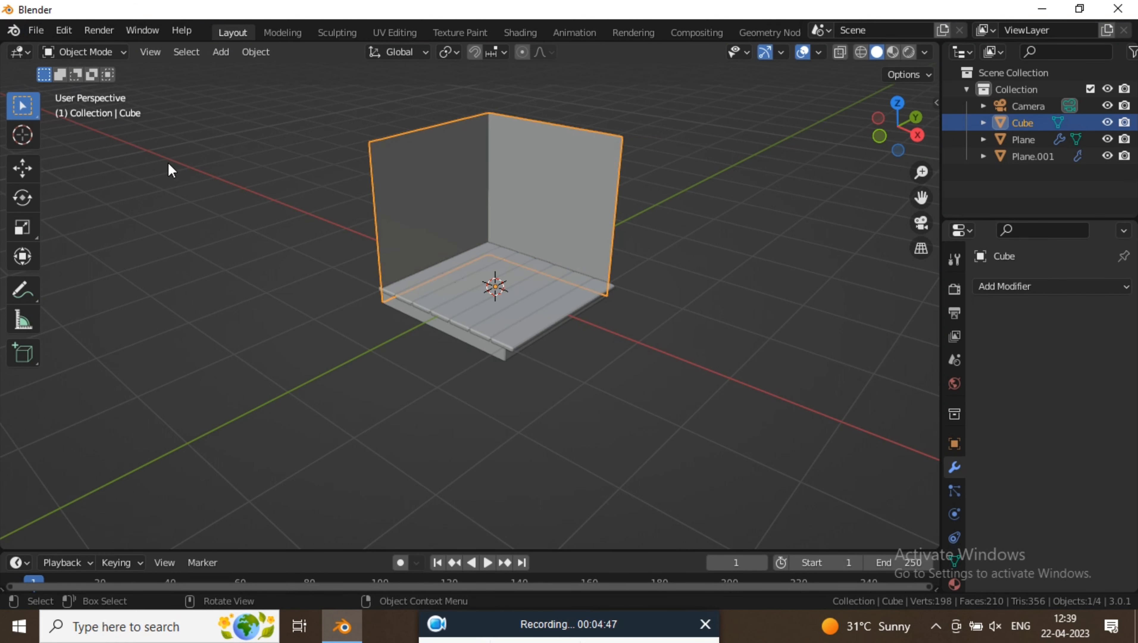
Add a Solidify modifier to the walls and set its thickness to 0.2 m
click(1098, 286)
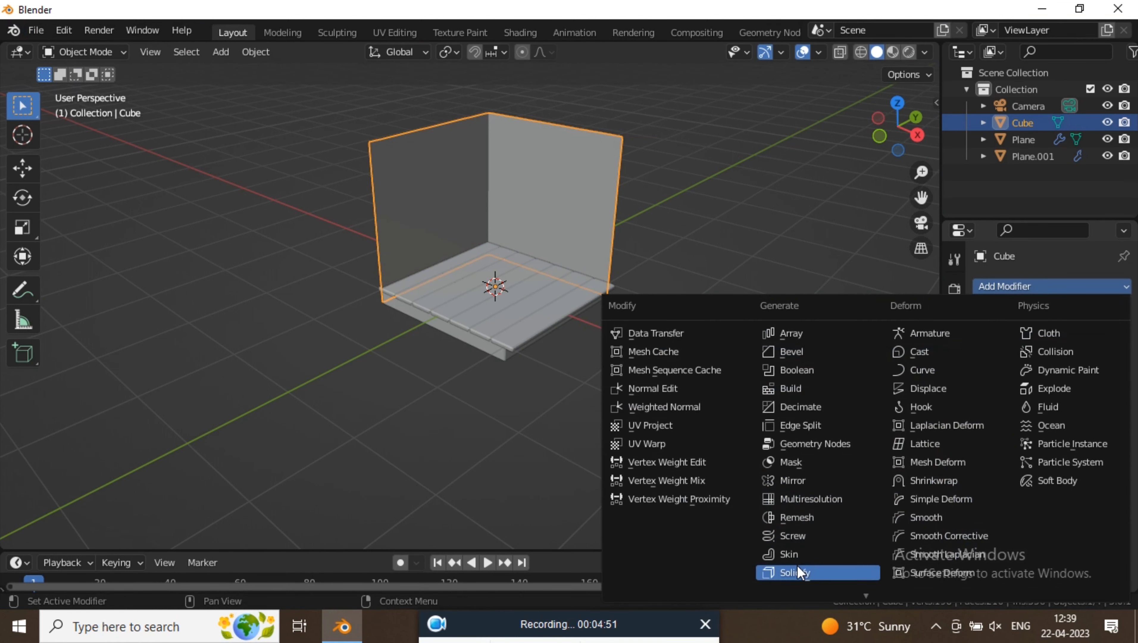
click(795, 573)
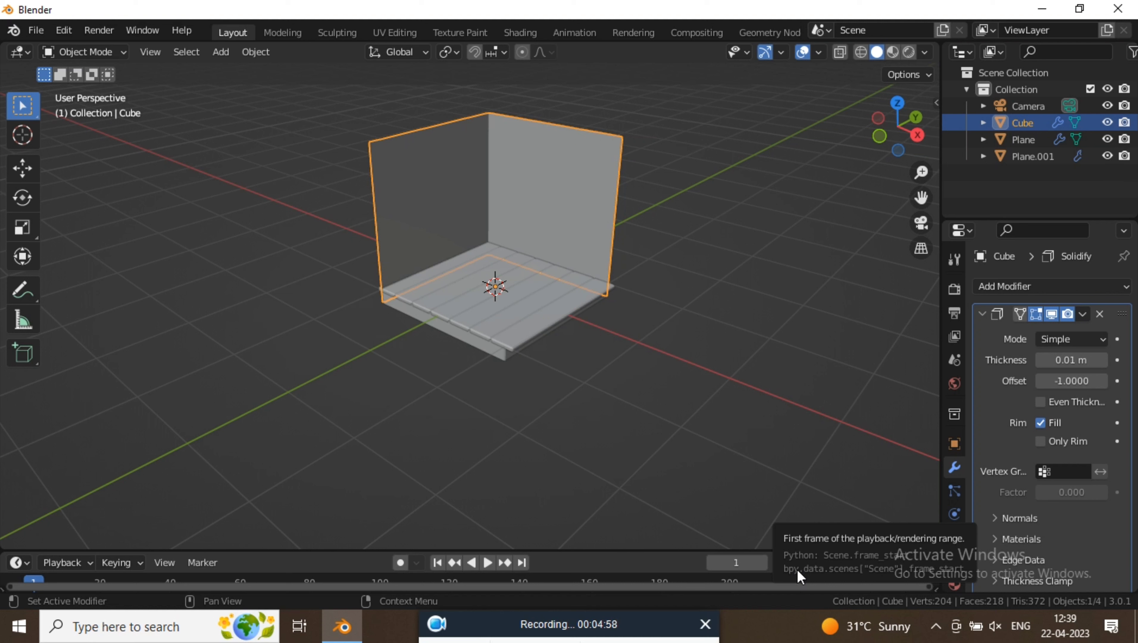
click(1071, 360)
text(.2)
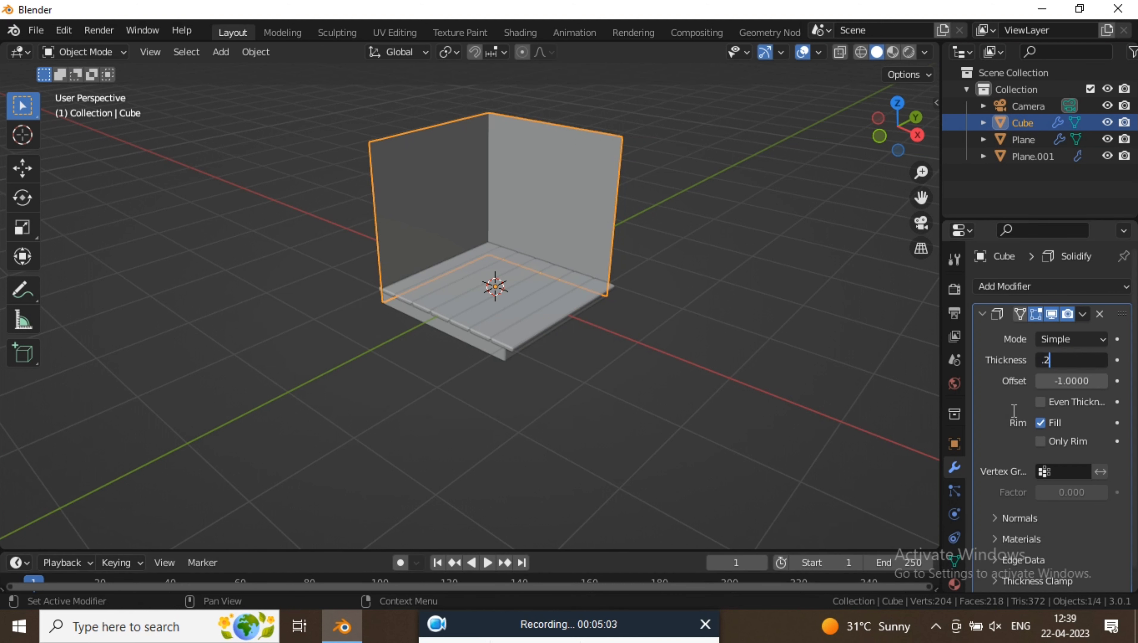
key(Return)
Set the walls' Solidify thickness to -0.2 m and check the wall corner from the top view
click(1079, 356)
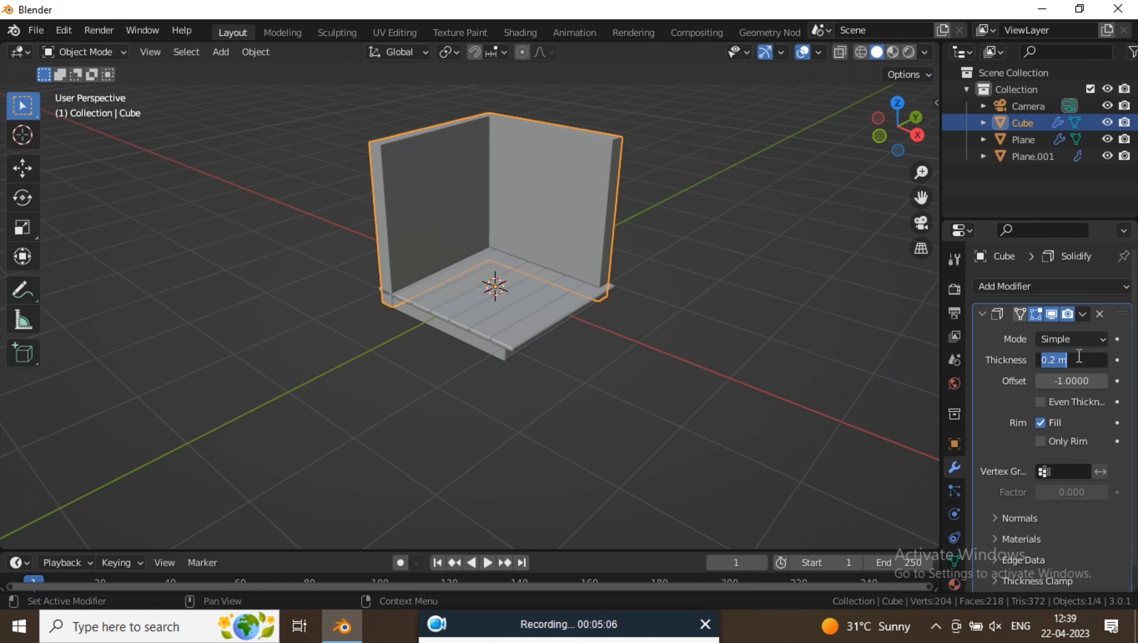
text(-.2)
key(Return)
middle_drag(462, 89, 525, 204)
scroll(529, 222, down, 3)
key(KP_7)
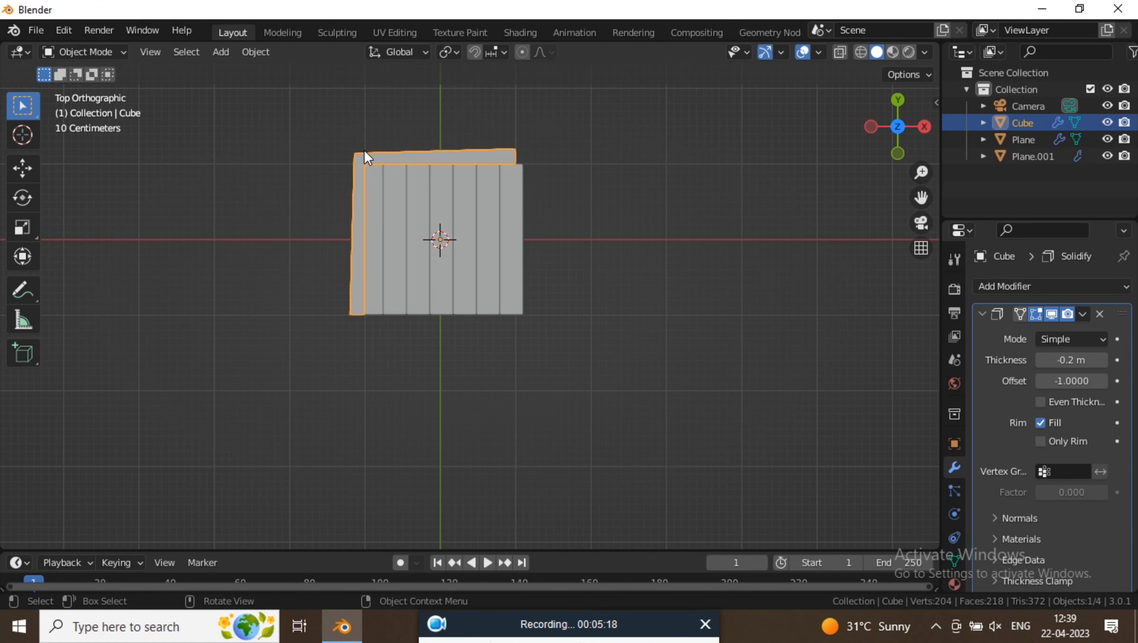
Enable Even Thickness on the walls' Solidify modifier and apply the modifier
click(1041, 402)
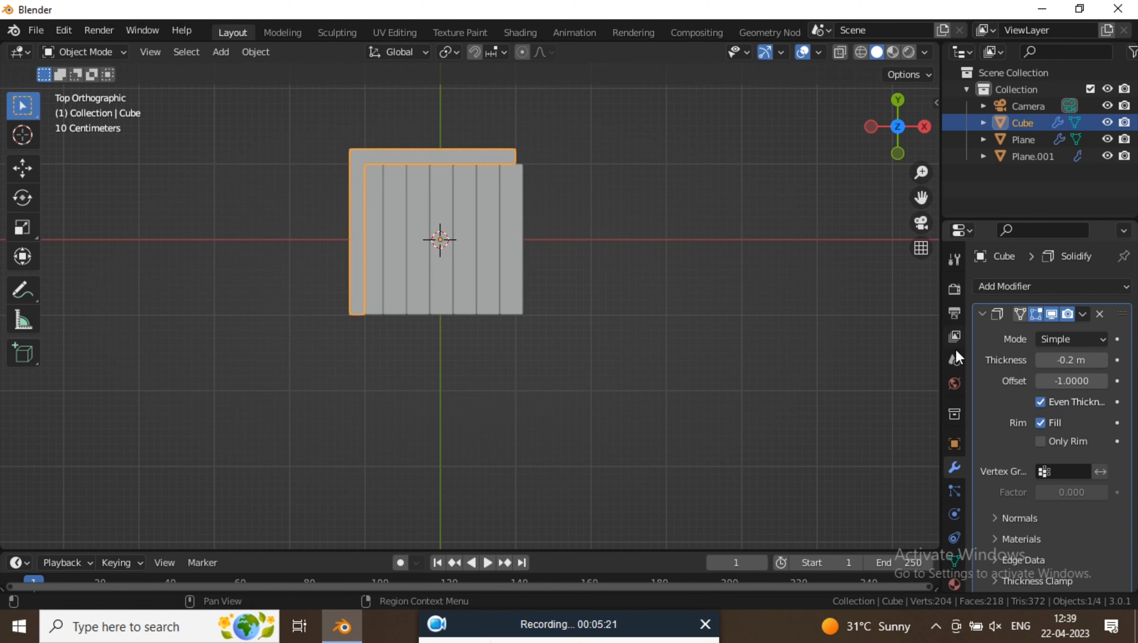
click(613, 165)
middle_drag(613, 166, 558, 171)
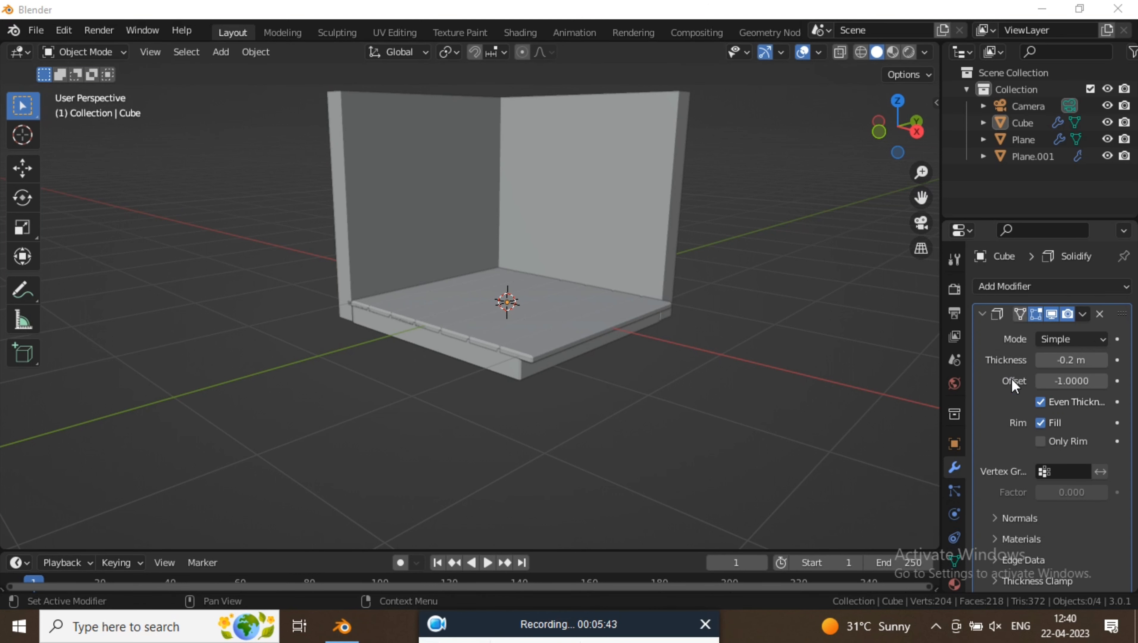
click(1083, 314)
click(1031, 331)
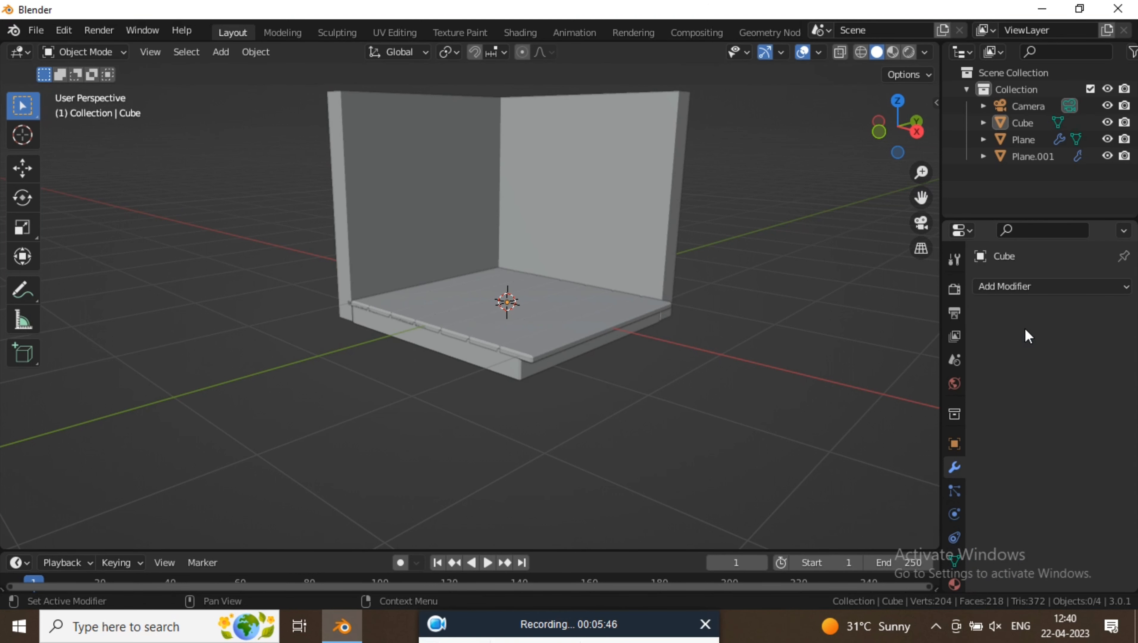
Cut a horizontal edge loop around both walls at about mid-height in Edit Mode
key(Tab)
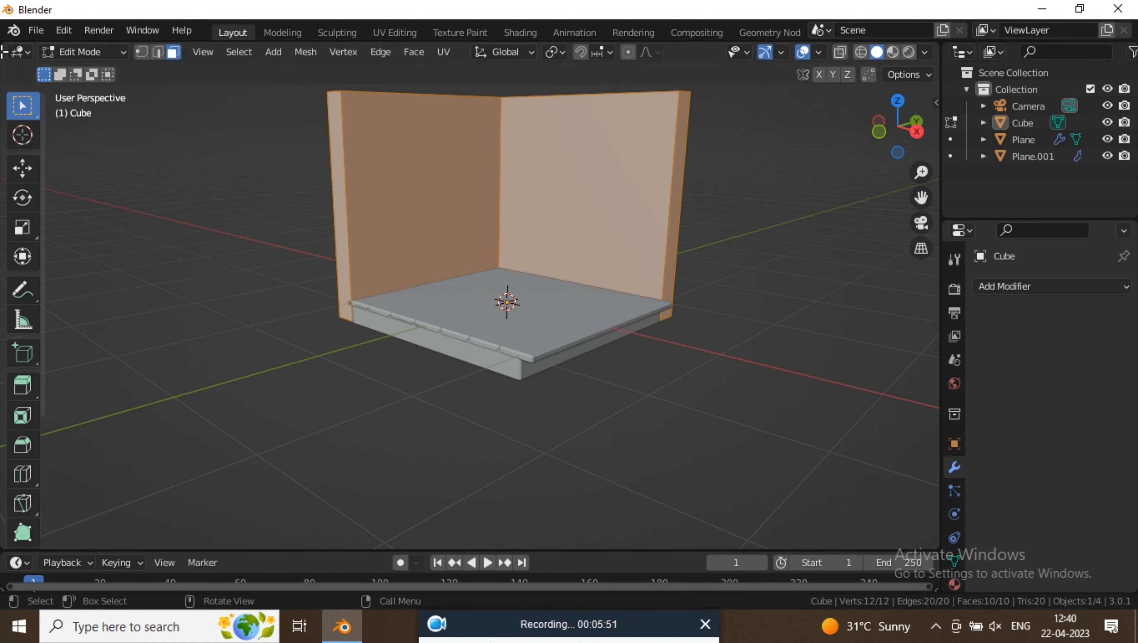
key(ctrl+r)
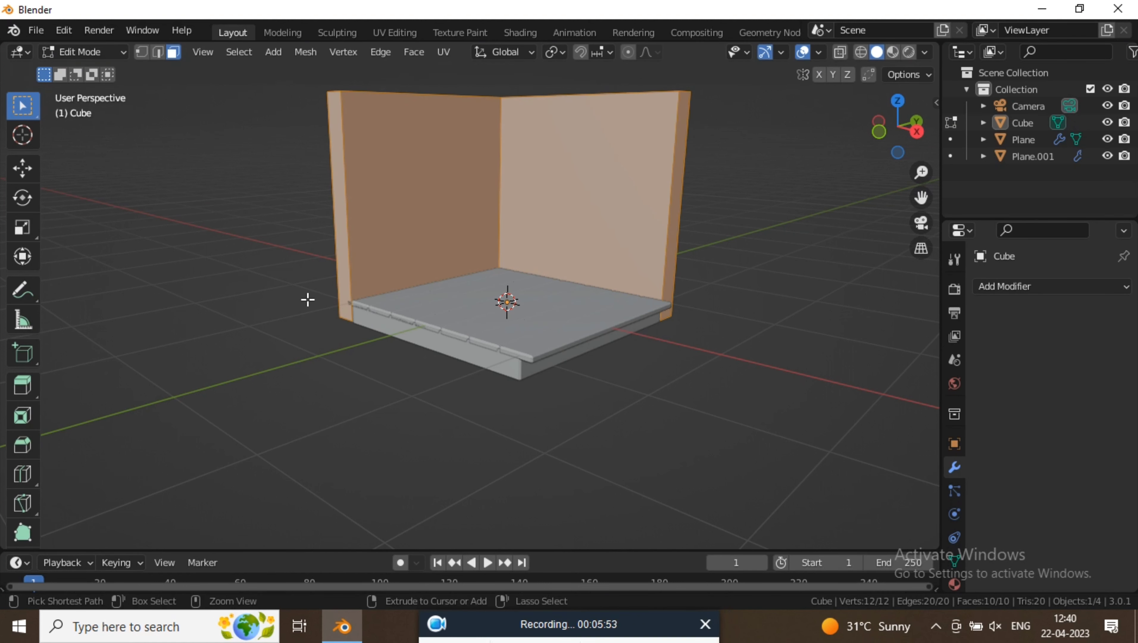
click(321, 216)
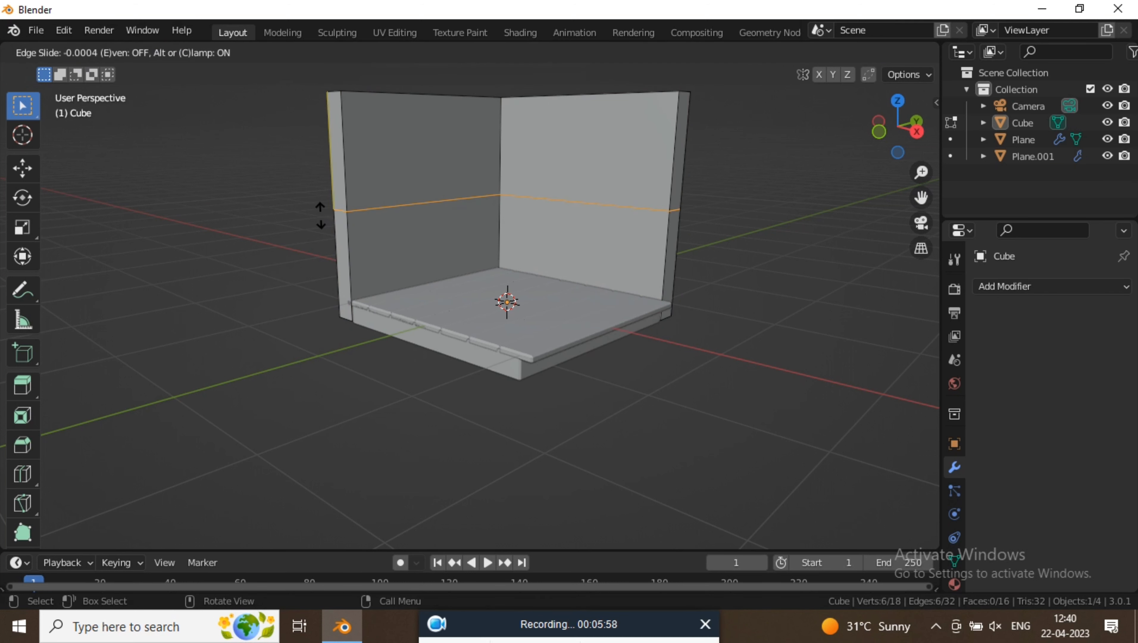
click(260, 220)
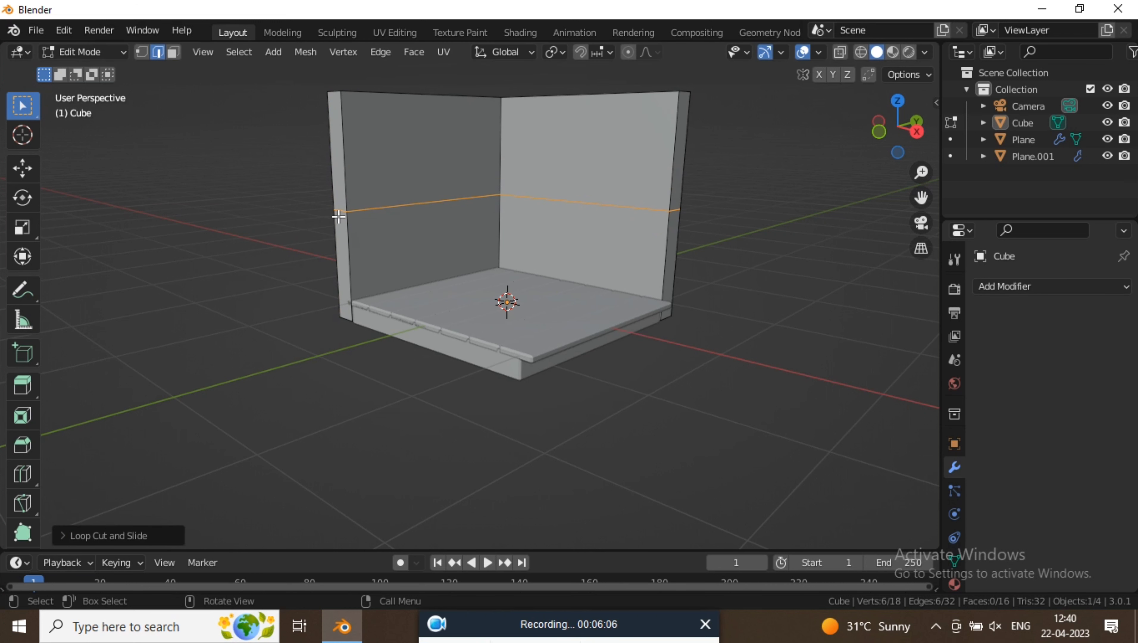
key(ctrl+e)
key(alt+e)
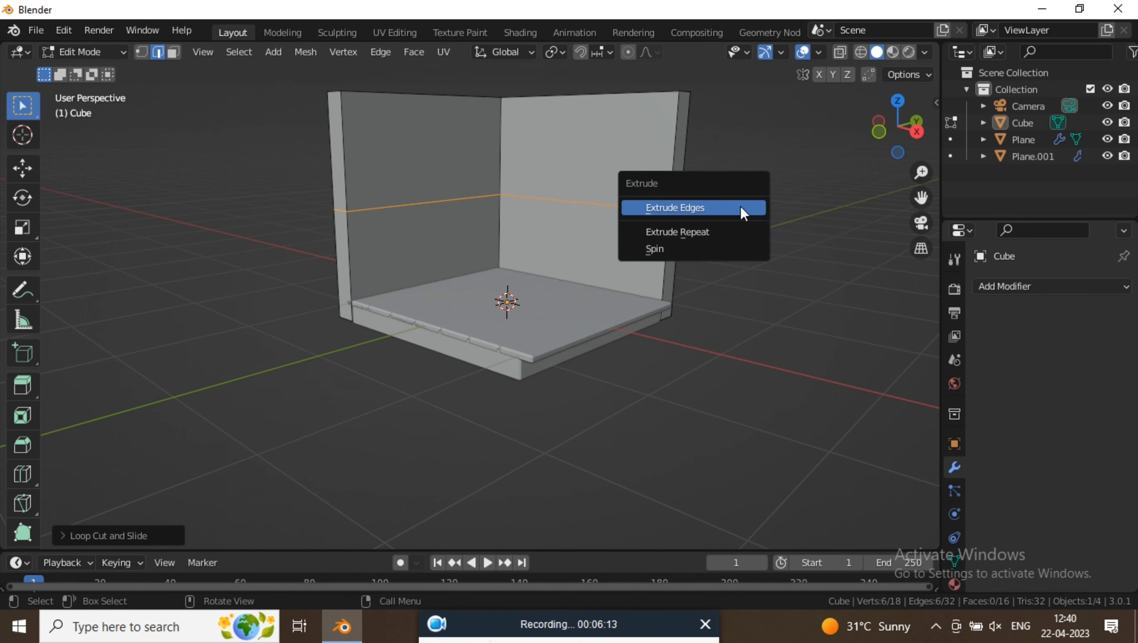
click(735, 204)
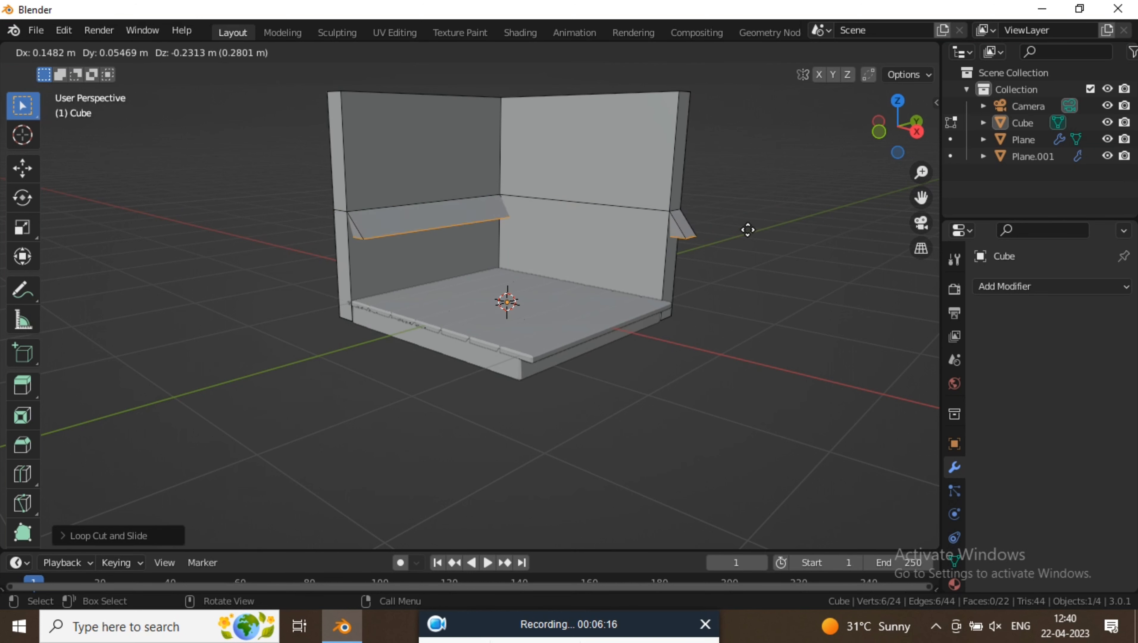
right_click(749, 228)
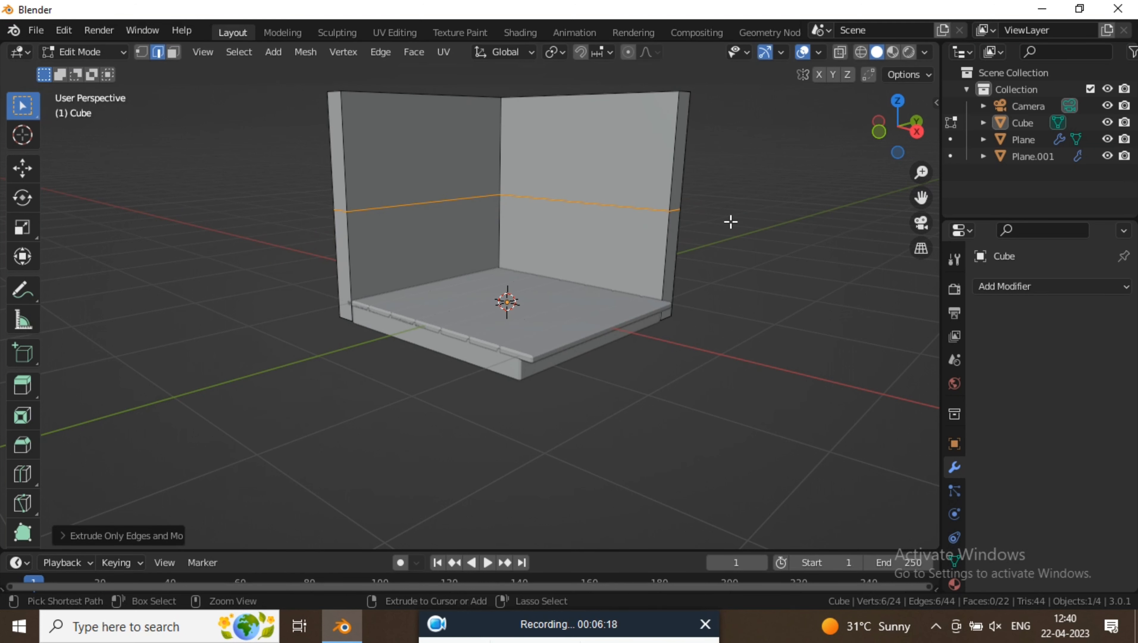
key(ctrl+e)
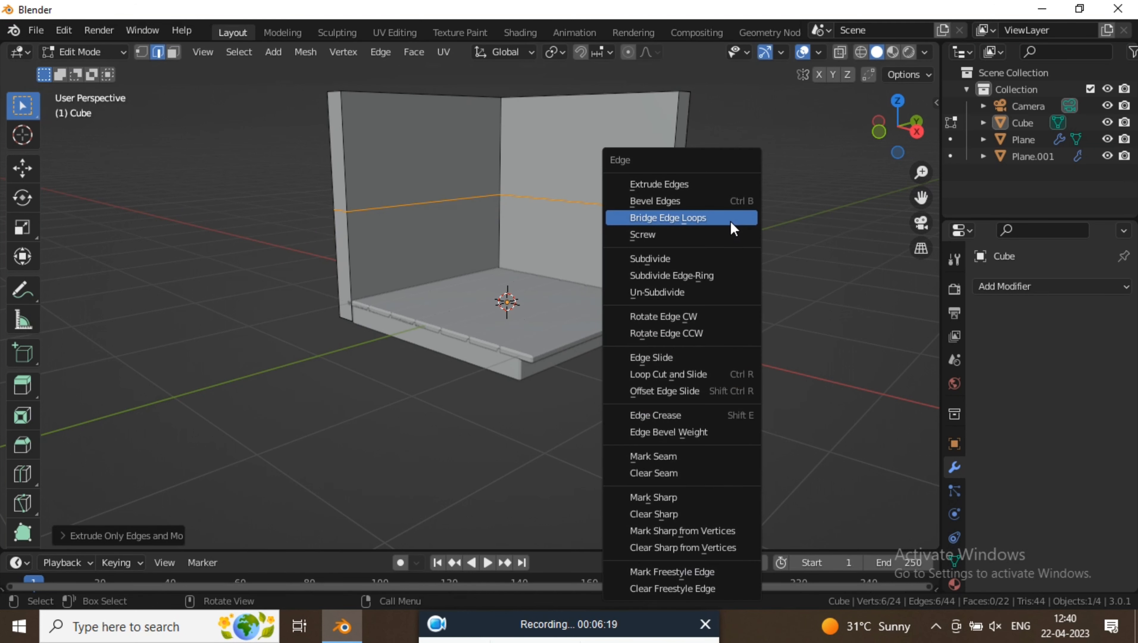
click(723, 187)
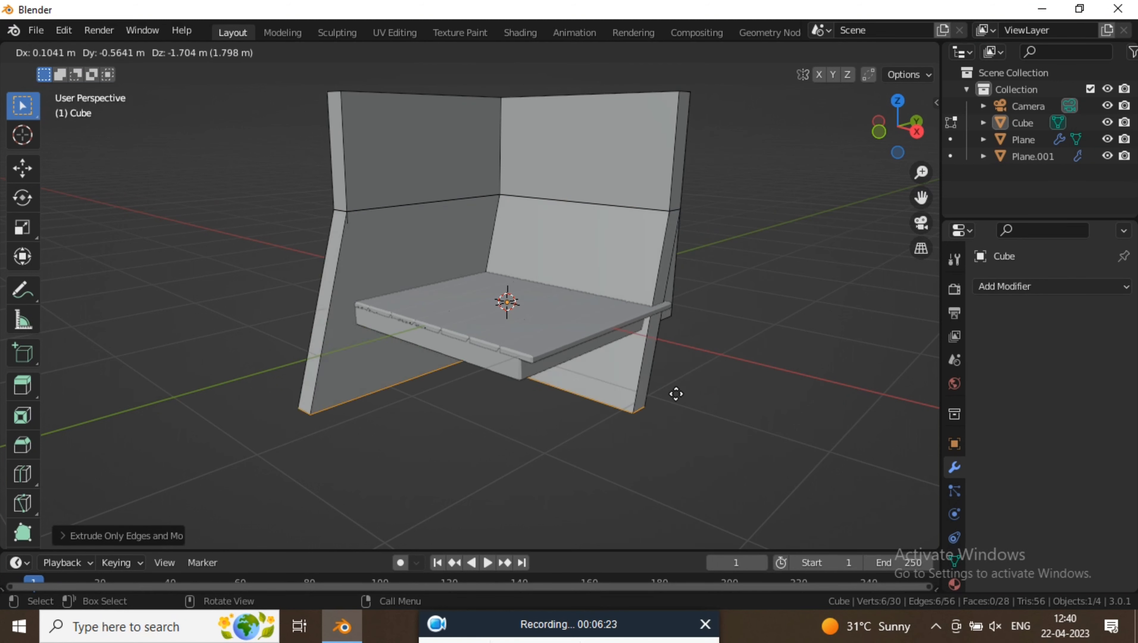
right_click(728, 132)
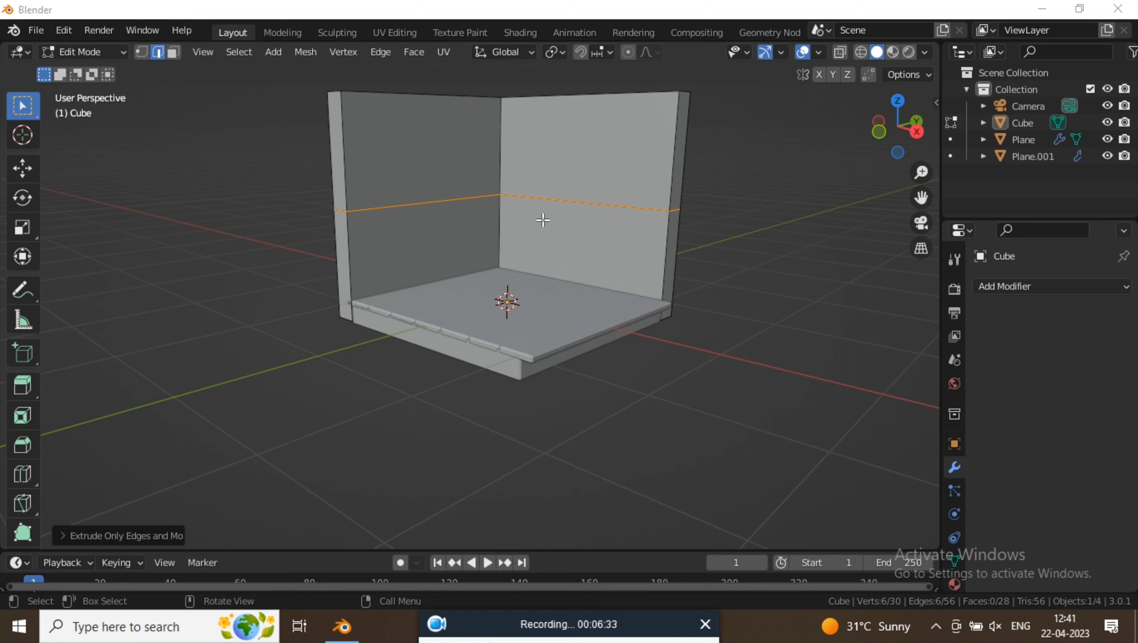
key(ctrl+z)
middle_drag(576, 389, 716, 341)
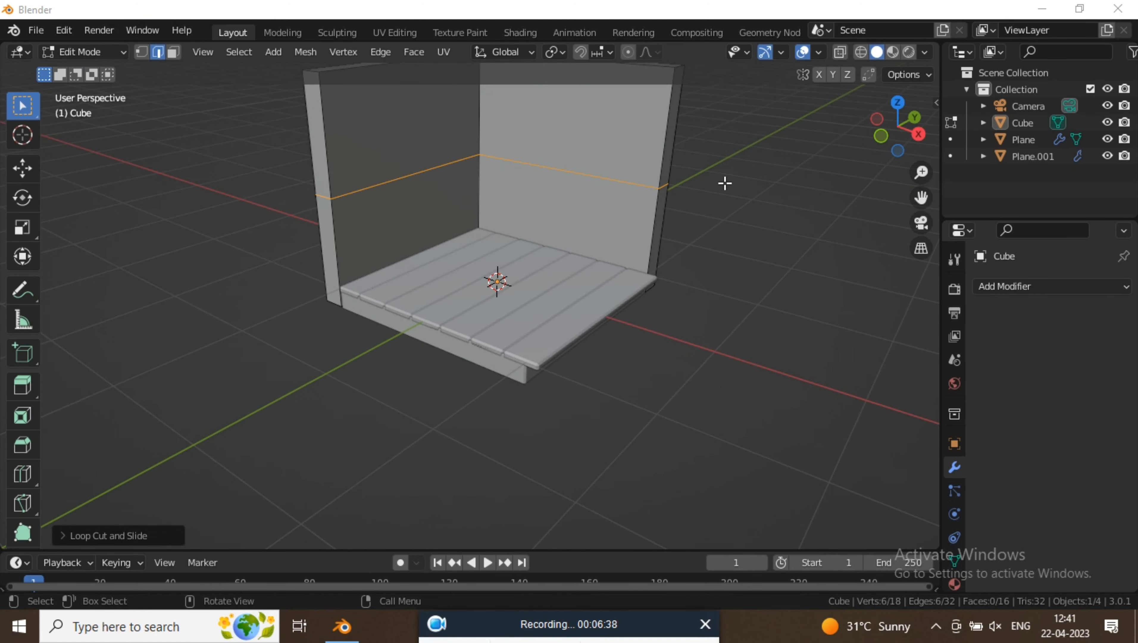
Undo the horizontal loop cut and recut a single edge loop around both walls at about mid-height
click(627, 181)
key(ctrl+z)
click(280, 292)
key(ctrl+z)
key(ctrl+z)
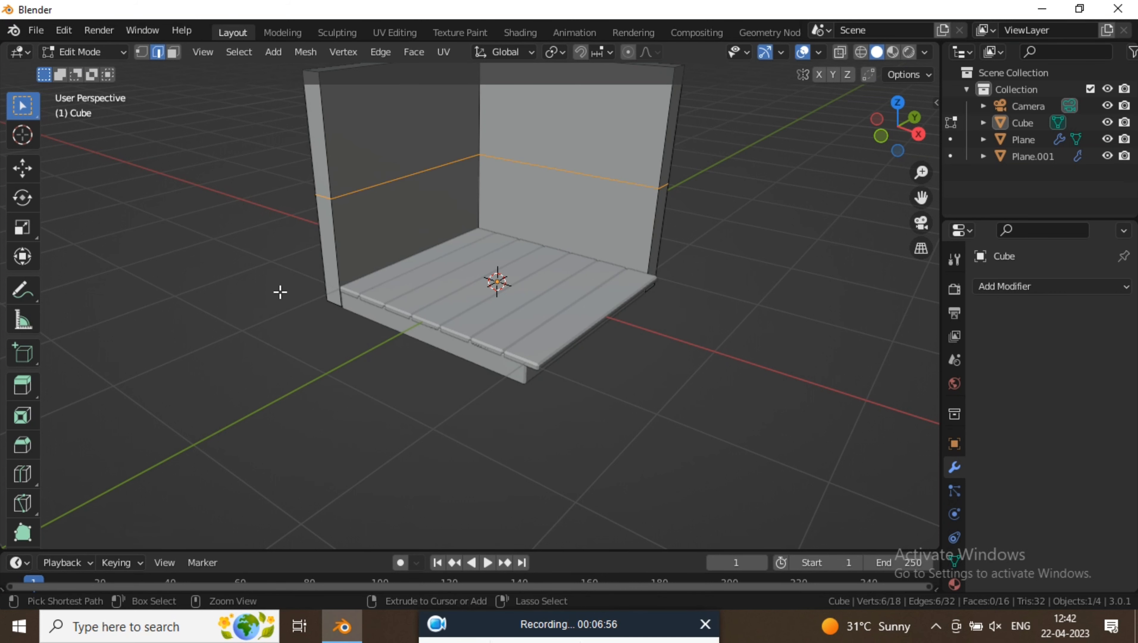
key(ctrl+r)
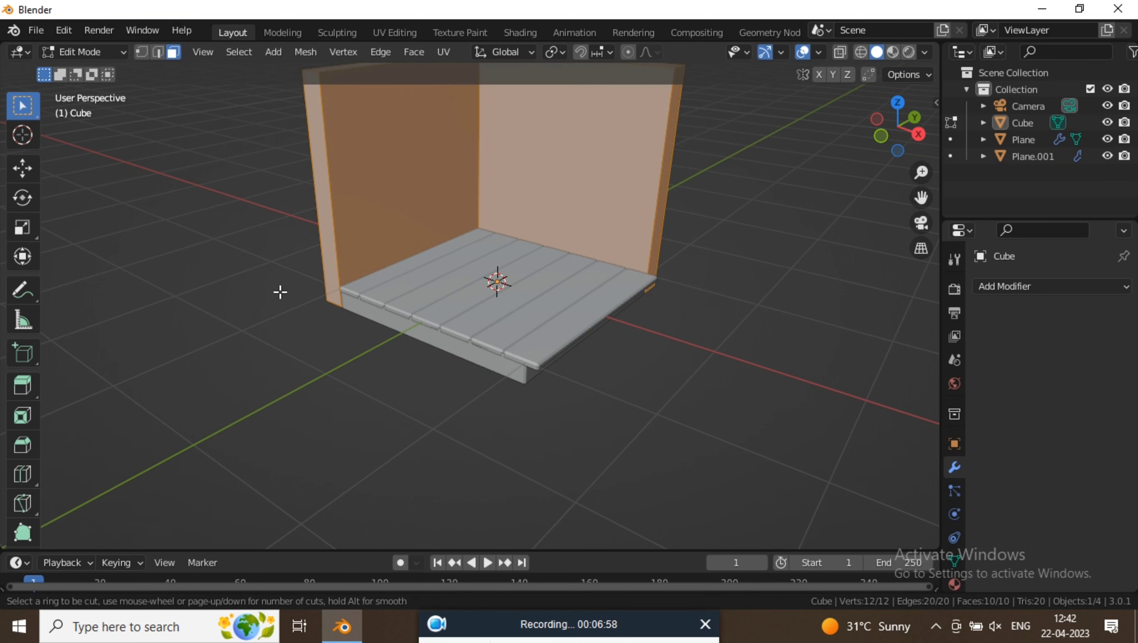
click(305, 208)
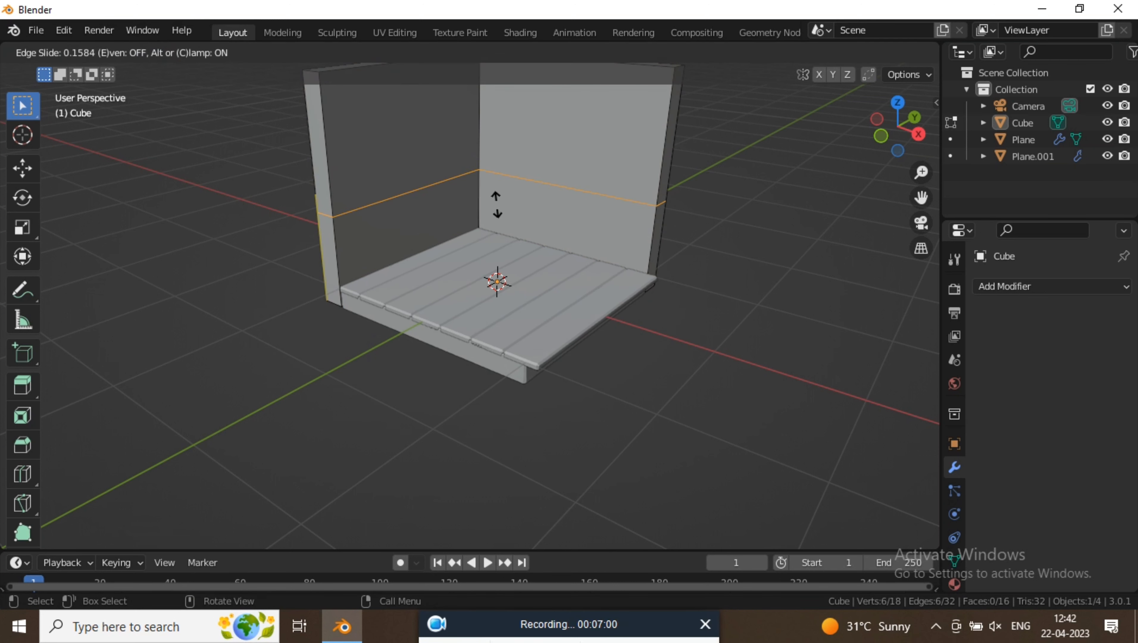
click(468, 177)
Bevel the new edge loop by about 0.57 m into a wide middle band across both walls
key(ctrl+b)
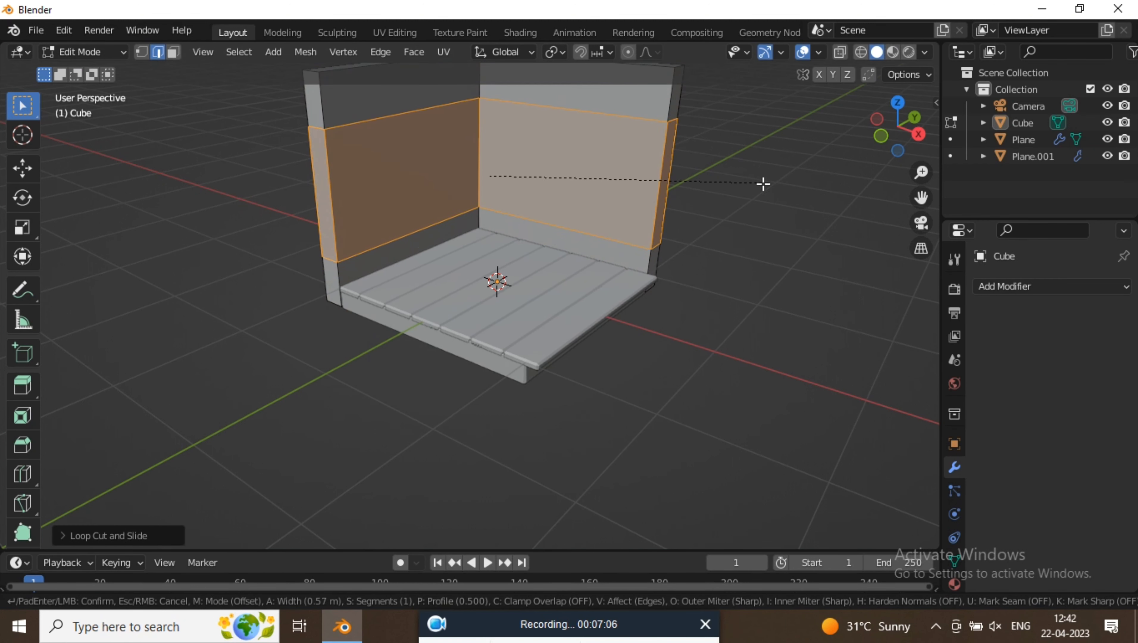
click(760, 161)
scroll(810, 150, up, 2)
scroll(810, 151, down, 4)
middle_drag(807, 163, 779, 141)
key(g)
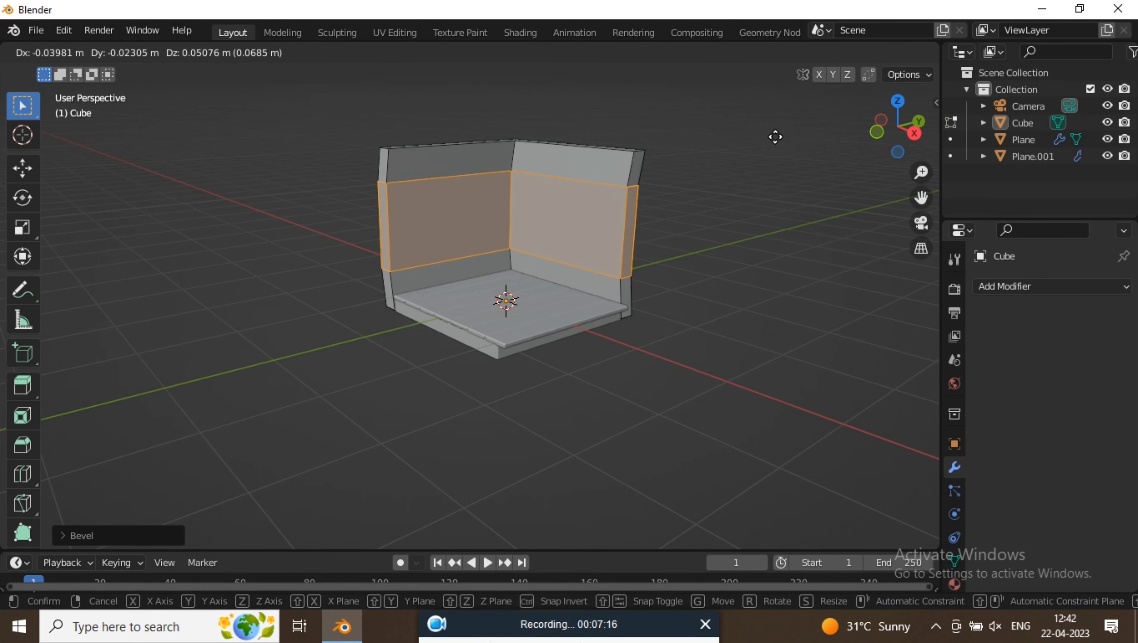
right_click(775, 136)
scroll(688, 178, up, 2)
scroll(670, 184, down, 2)
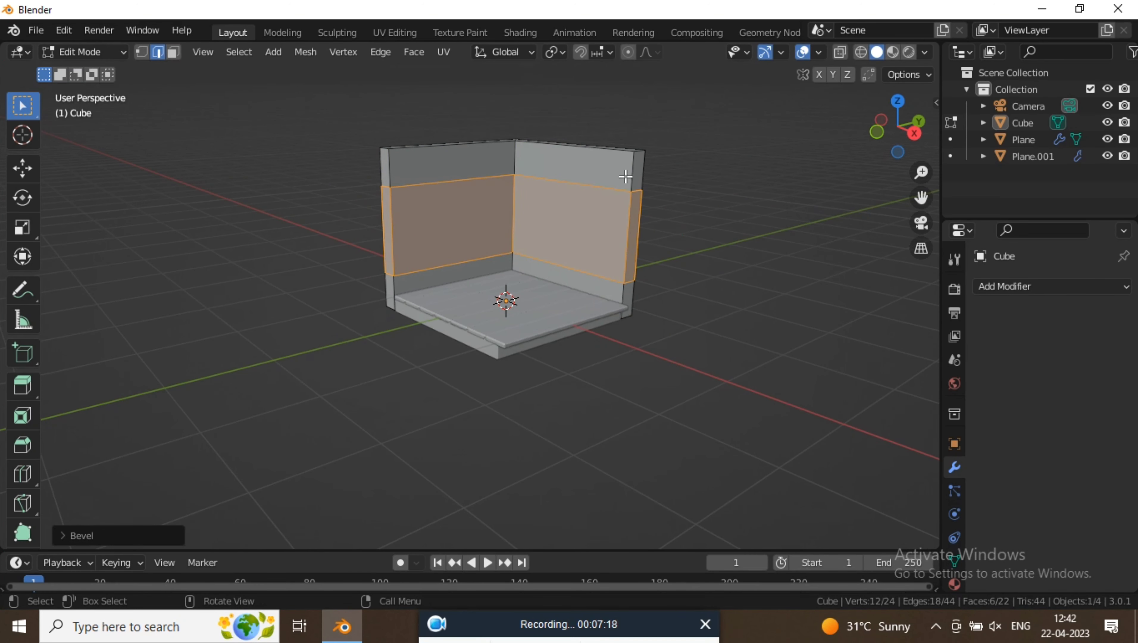
Extrude the upper and lower face bands of both walls along their normals by about 0.09 m
click(178, 52)
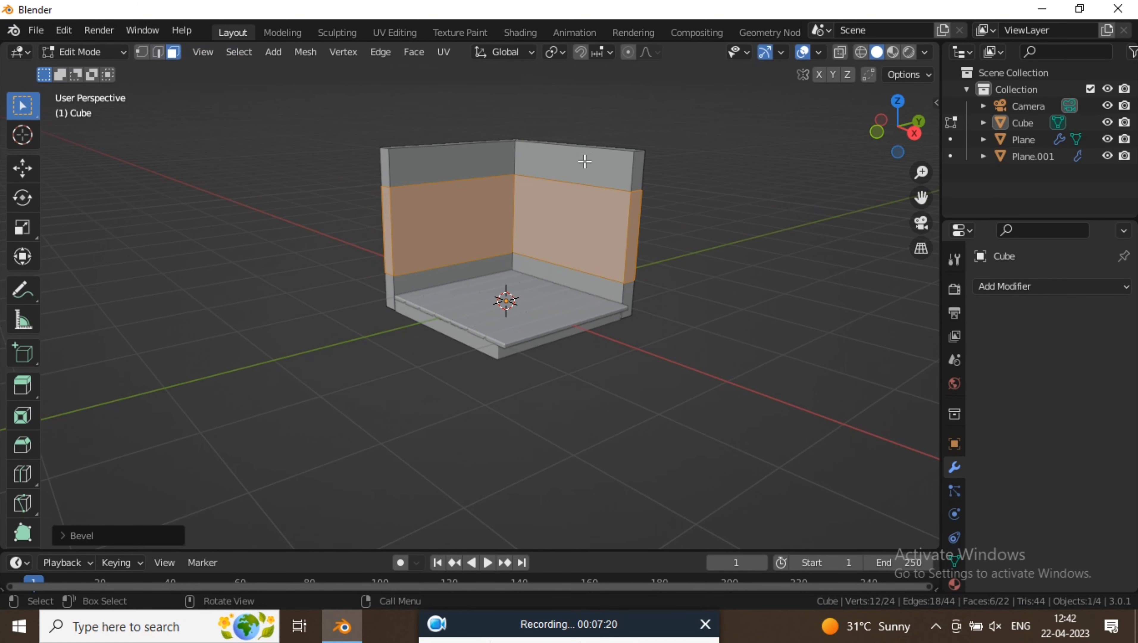
alt+shift+click(627, 171)
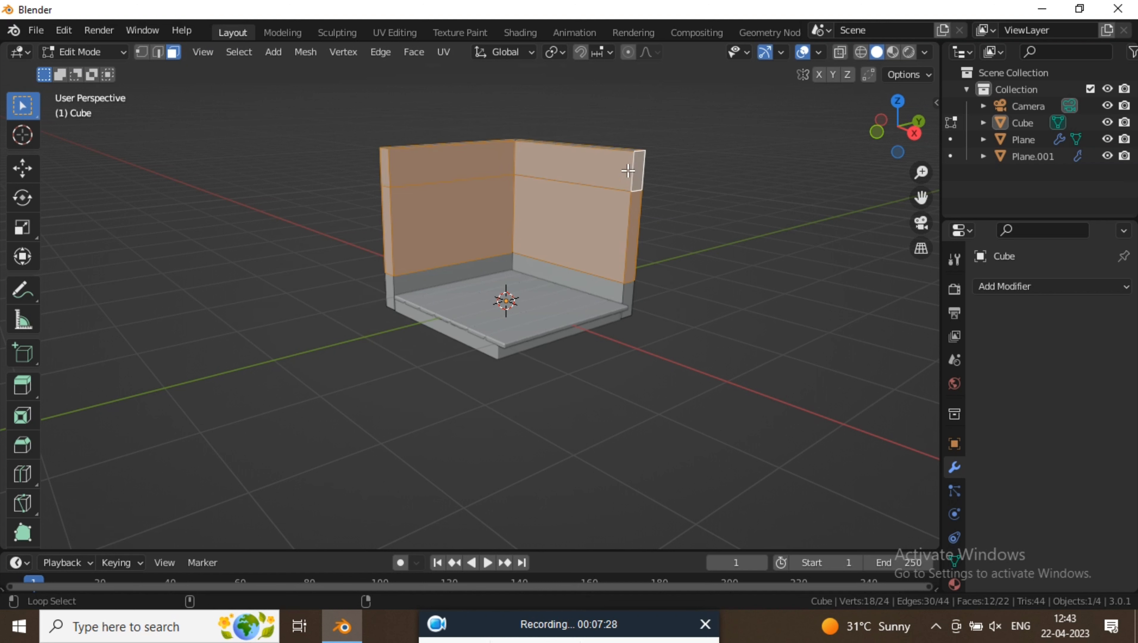
click(674, 202)
alt+click(627, 171)
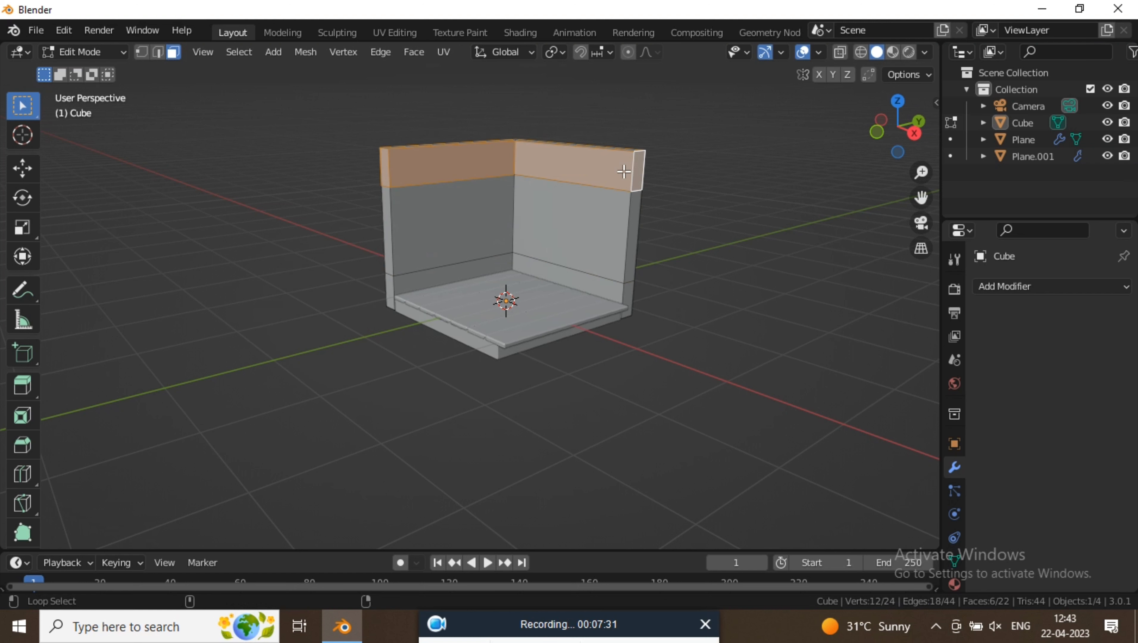
alt+shift+click(613, 291)
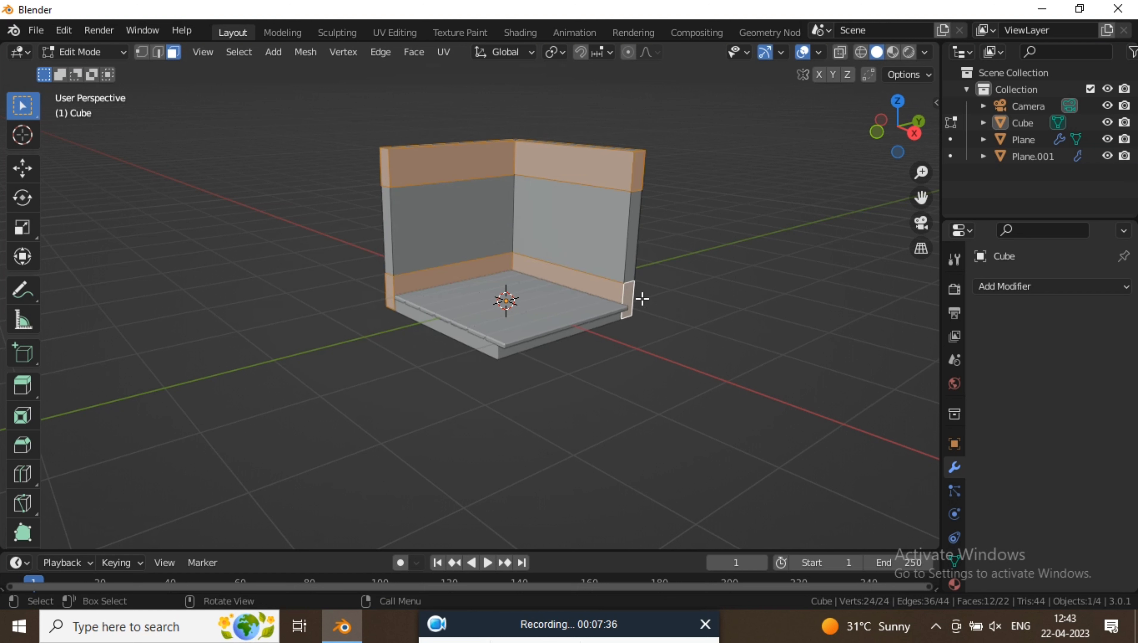
key(alt+e)
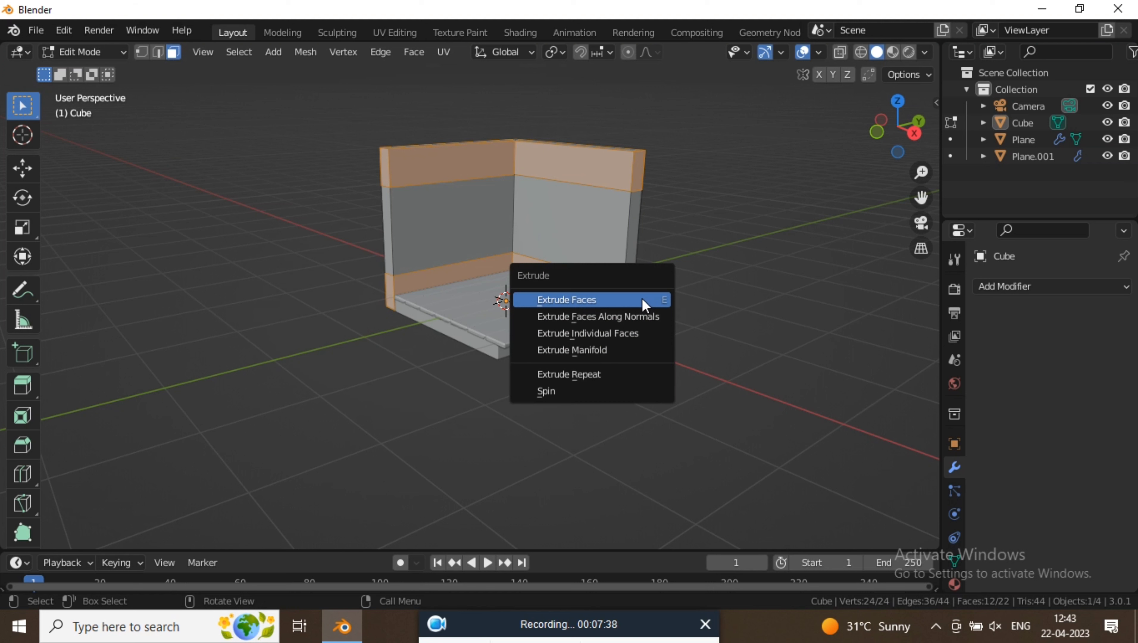
click(651, 320)
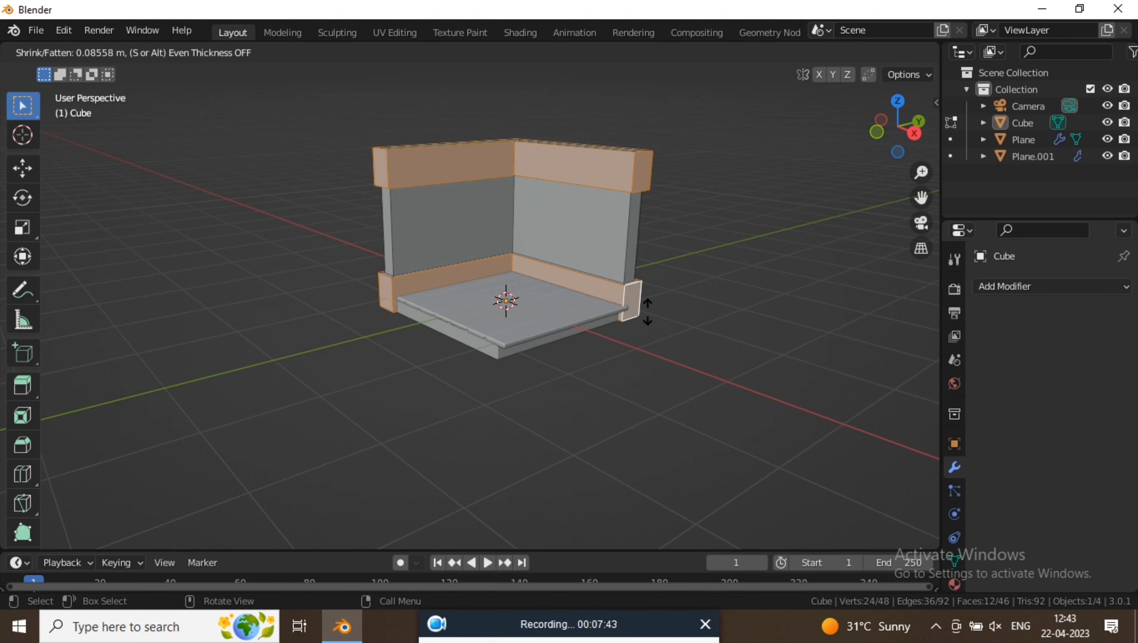
click(647, 311)
Add a Bevel modifier to the walls and set its amount to 0.013 m
middle_drag(632, 172, 580, 260)
scroll(662, 265, up, 3)
middle_drag(662, 264, 837, 268)
click(1020, 287)
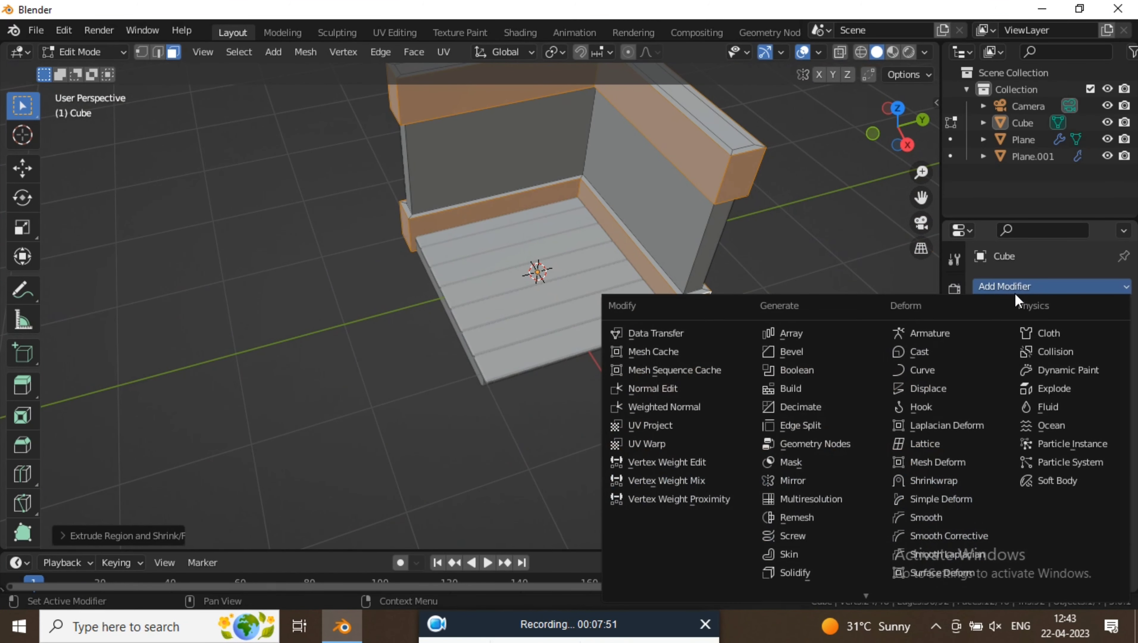
click(833, 353)
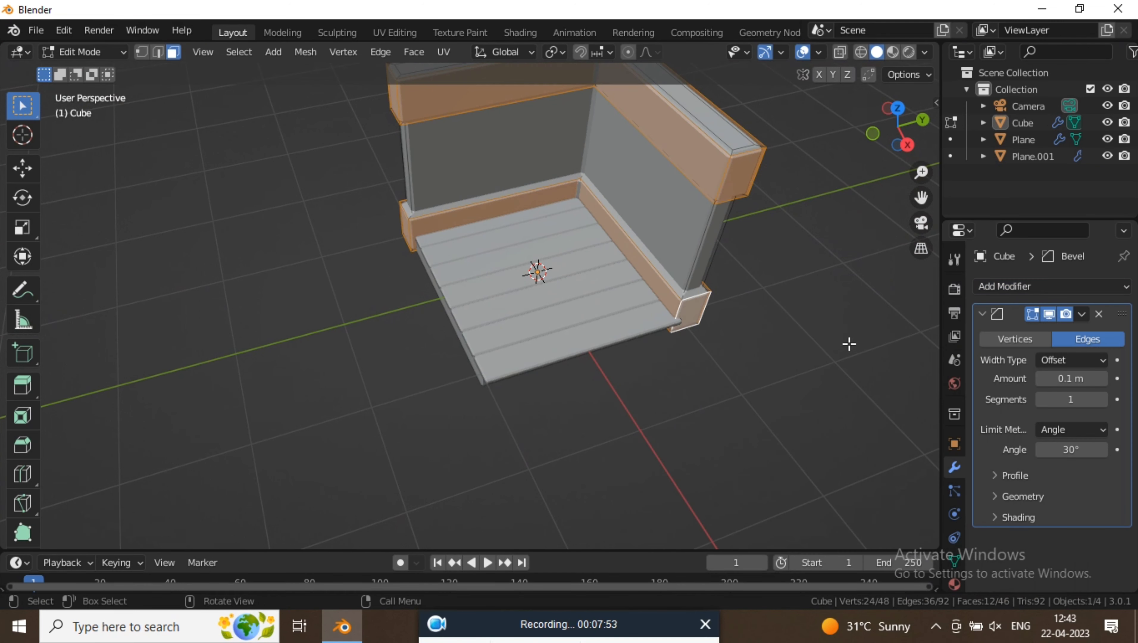
click(1070, 375)
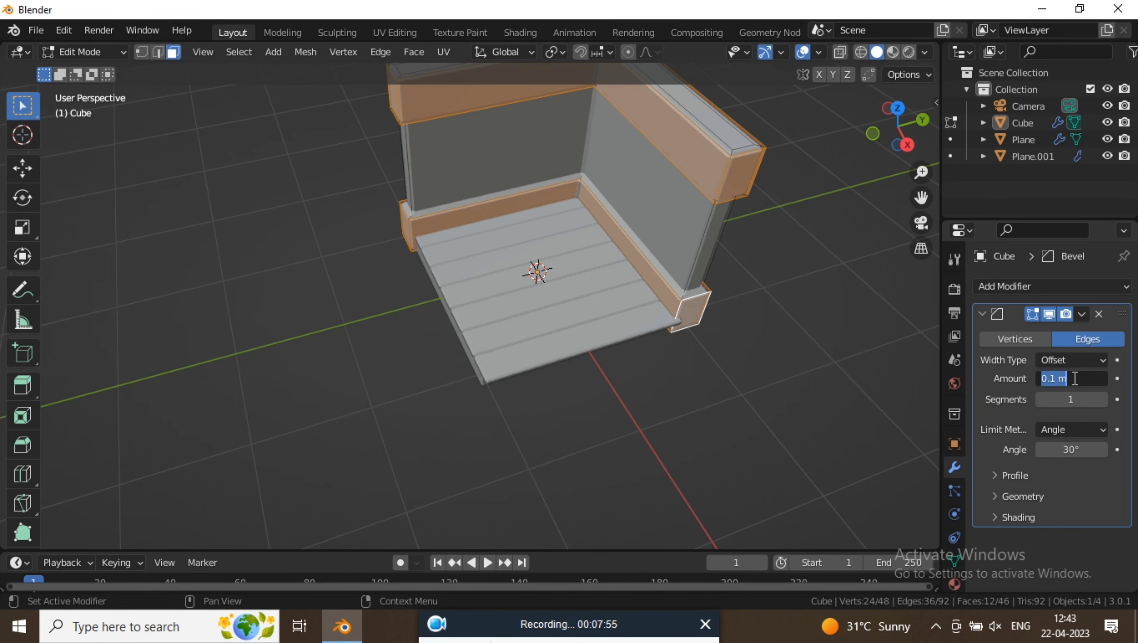
text(0.013)
key(Return)
Deselect the faces and examine the beveled trim edges around the outer wall corner
scroll(719, 230, up, 3)
scroll(720, 230, down, 4)
click(815, 263)
middle_drag(756, 199, 685, 213)
scroll(680, 216, up, 2)
scroll(684, 217, up, 1)
scroll(688, 218, down, 1)
middle_drag(747, 230, 504, 204)
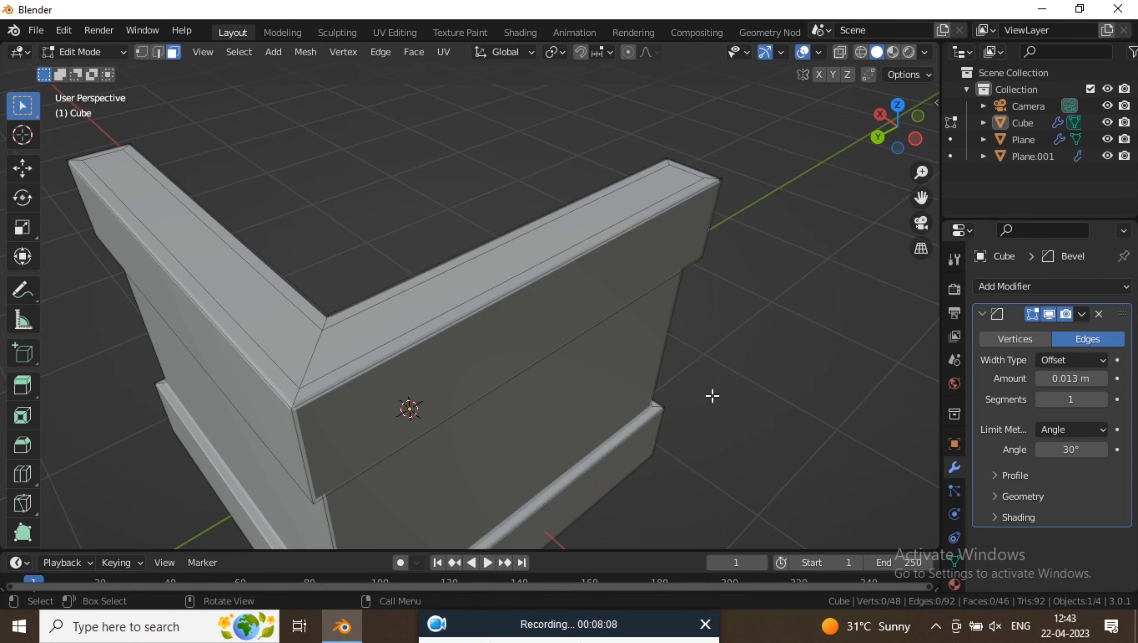
Return to Object Mode and examine the walls together with the plank floor
key(Tab)
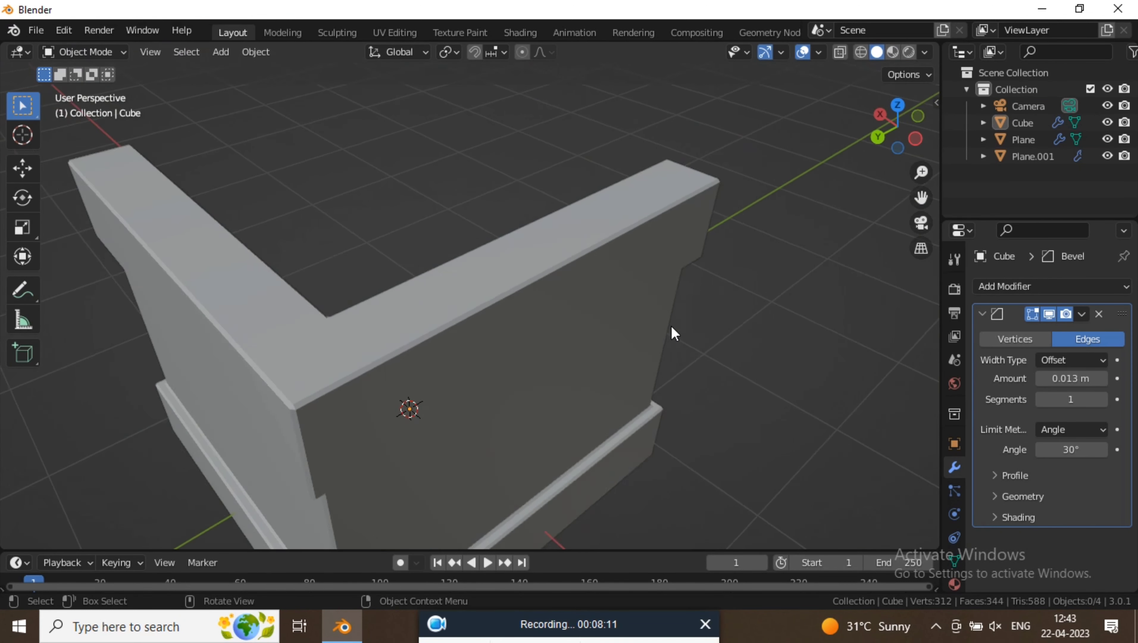
middle_drag(671, 333, 416, 233)
scroll(414, 279, up, 3)
scroll(425, 268, down, 5)
scroll(459, 234, up, 2)
scroll(458, 235, down, 3)
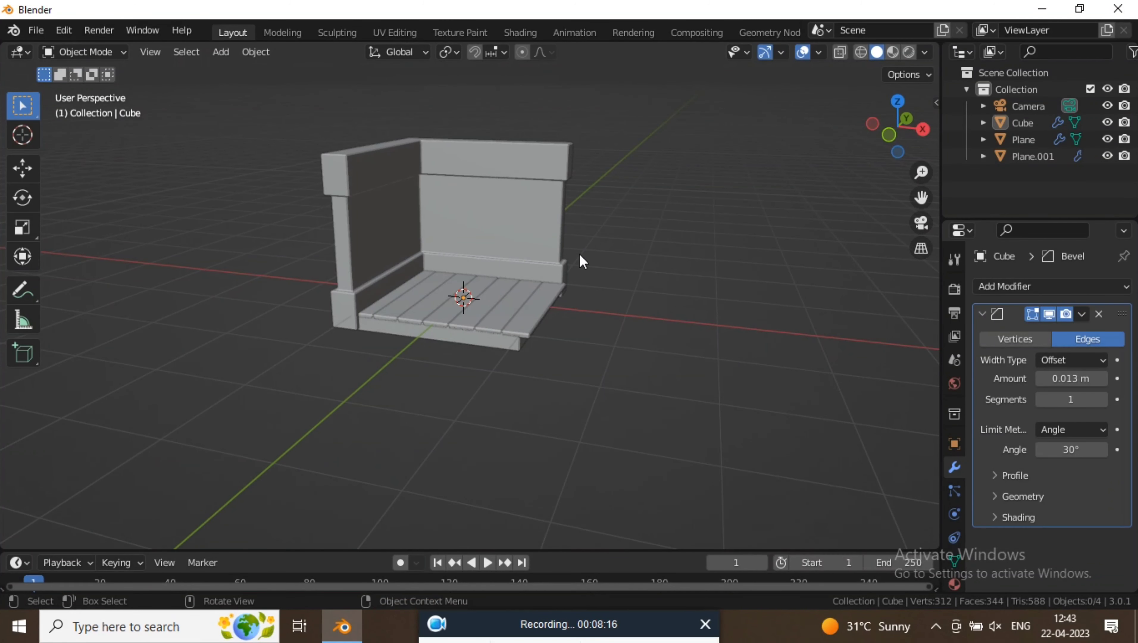